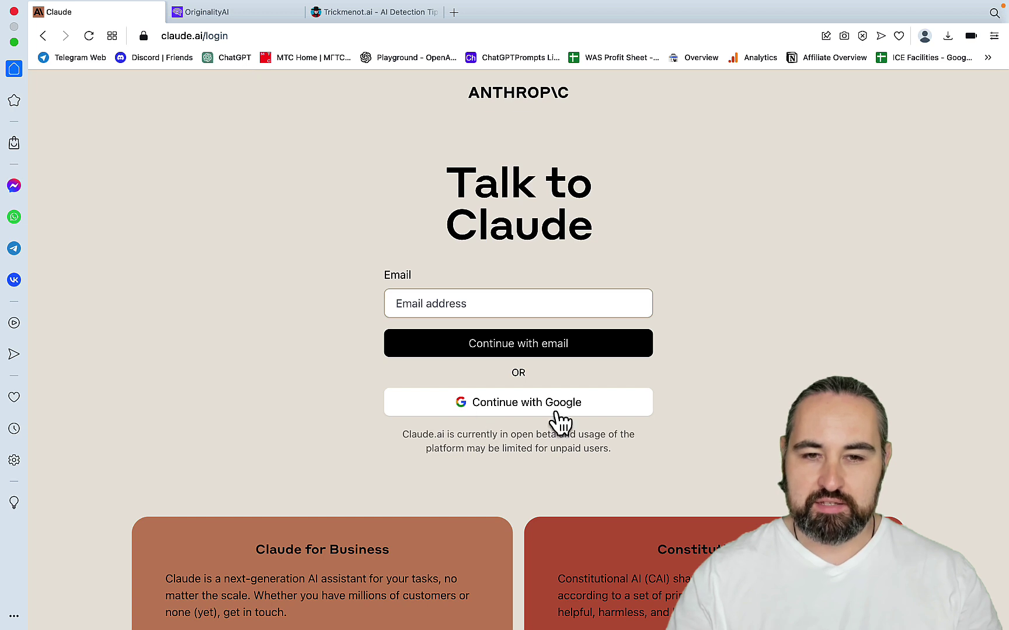
# - Sign in to Claude with 'Continue with Google'
pyautogui.click(530, 410)
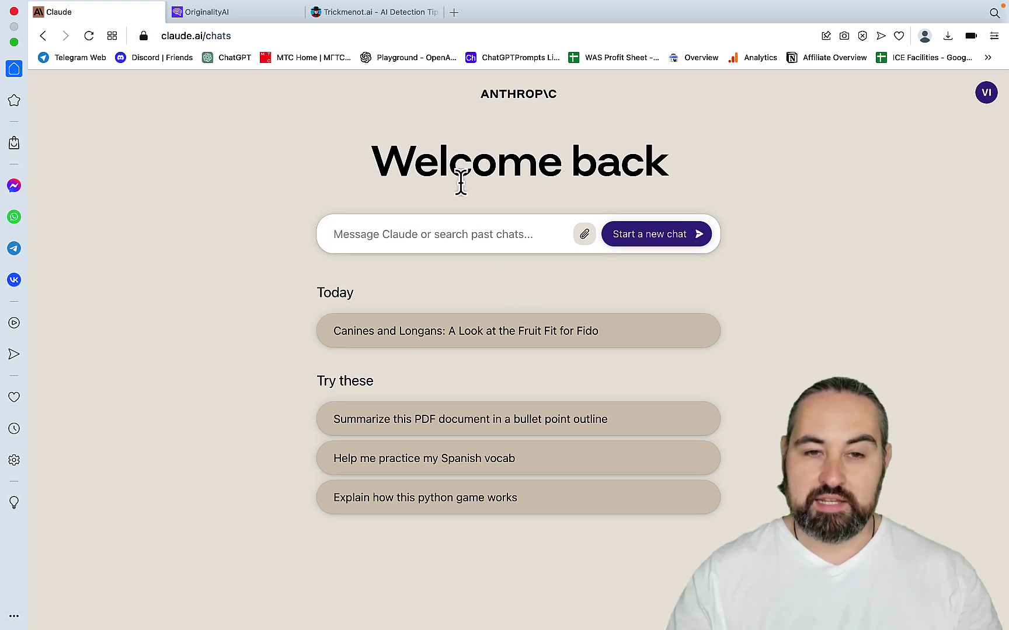
# - On Trickmenot.ai, select the Chat GPT Conversational Prompt text in the AI-detection methods table
pyautogui.click(363, 14)
pyautogui.scroll(-5, 607, 286)
pyautogui.scroll(-2, 607, 285)
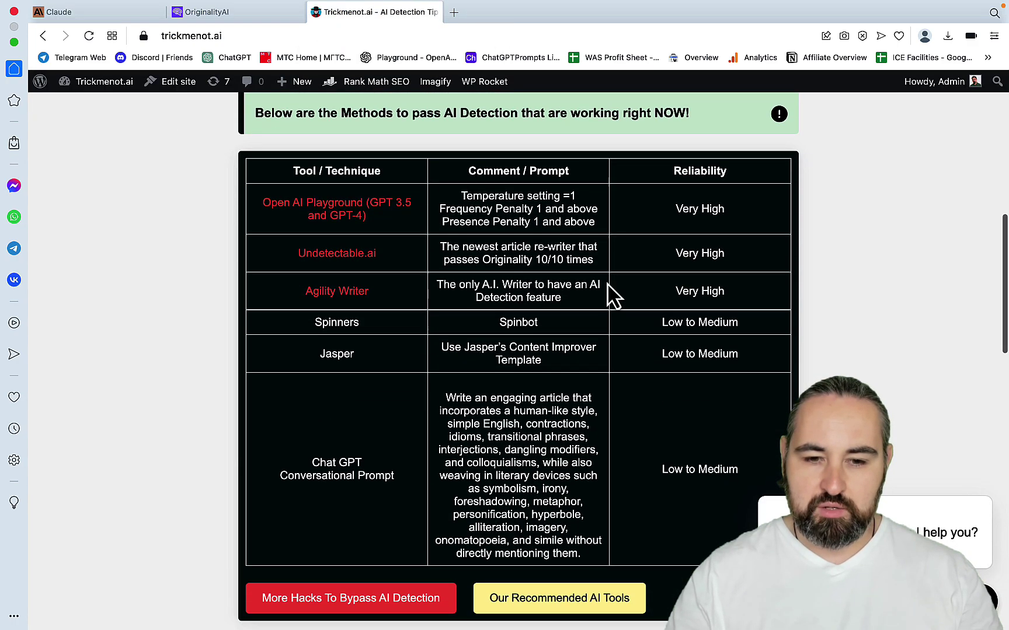
pyautogui.scroll(-1, 544, 403)
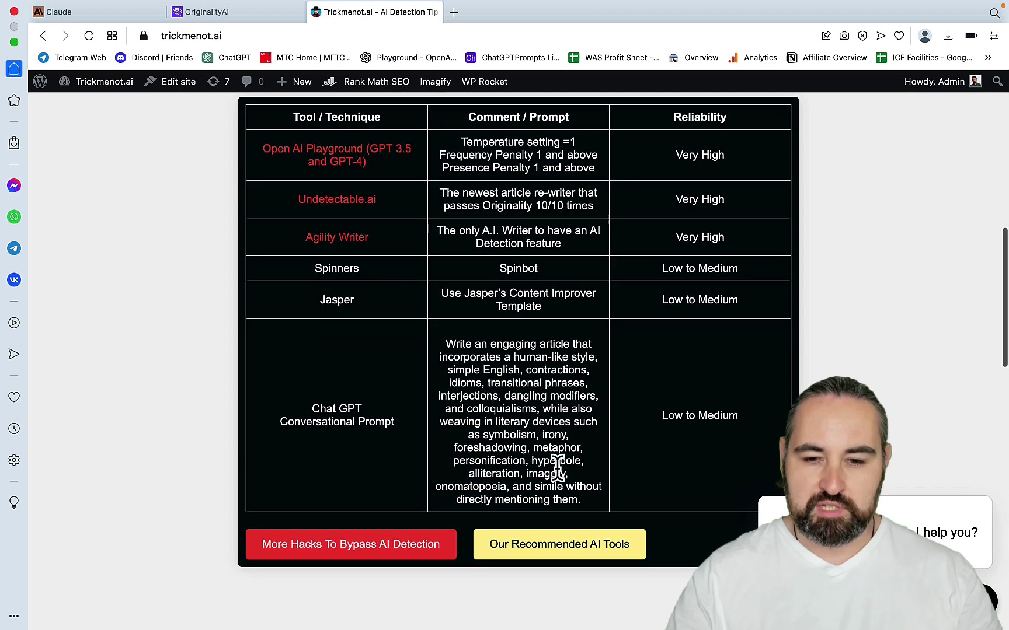
pyautogui.moveTo(580, 498); pyautogui.dragTo(442, 348)
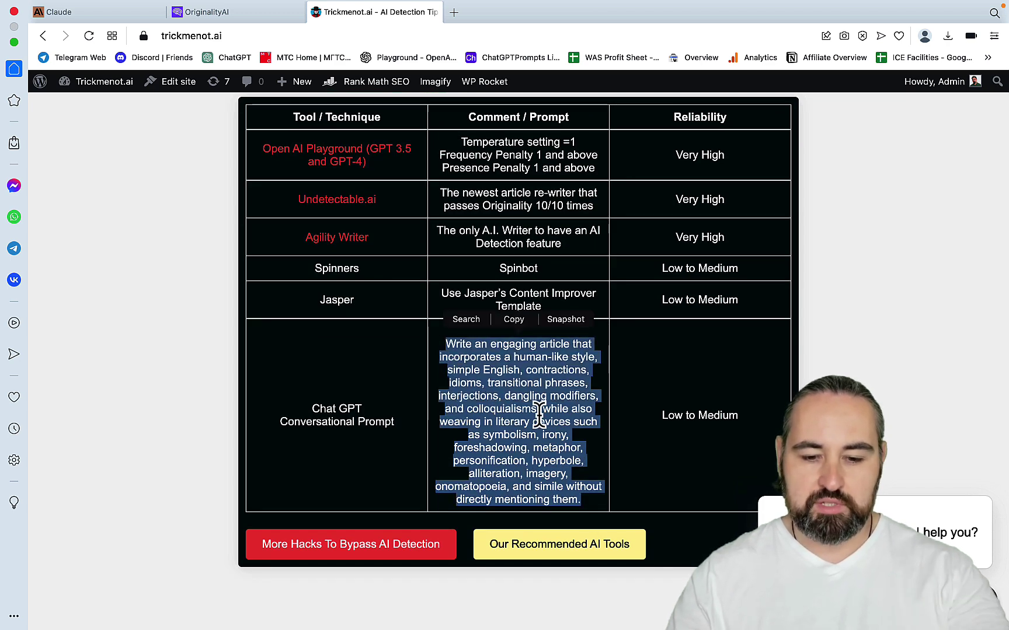
# - Send the pasted conversational prompt with 'about "Can dogs eat longan"' in a new Claude chat
pyautogui.click(134, 14)
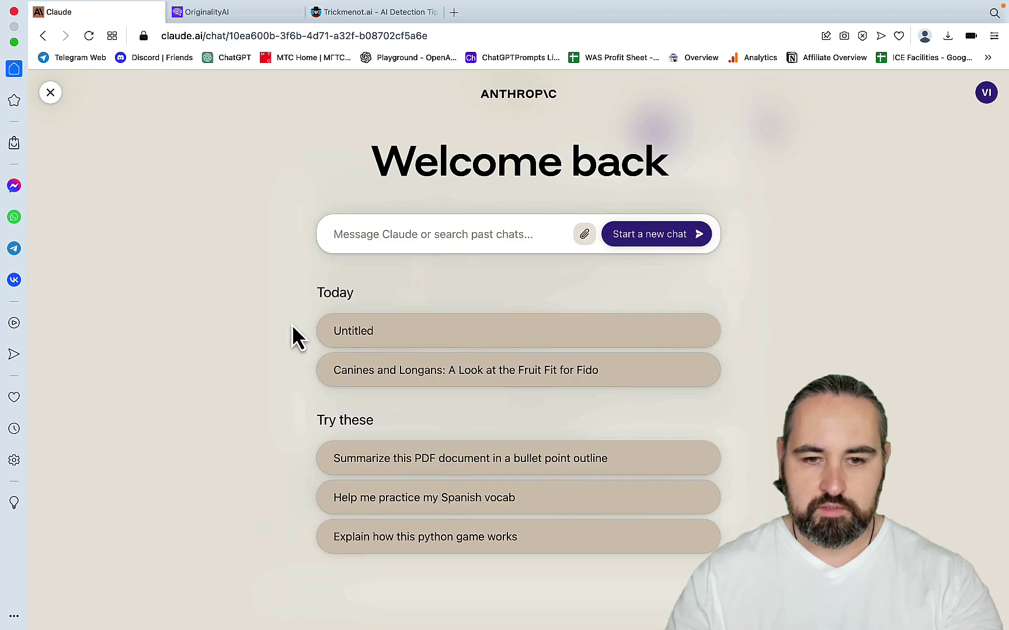
pyautogui.click(375, 227)
pyautogui.write('Write an engaging article that incorporates a human-like style, simple English, contractions, idioms, transitional phrases, interjections, dangling modifiers, and colloquialisms, while also weaving in literary devices such as symbolism, irony, foreshadowing, metaphor, personification, hyperbole, alliteration, imagery, onomatopoeia, and simile without directly mentioning them.')
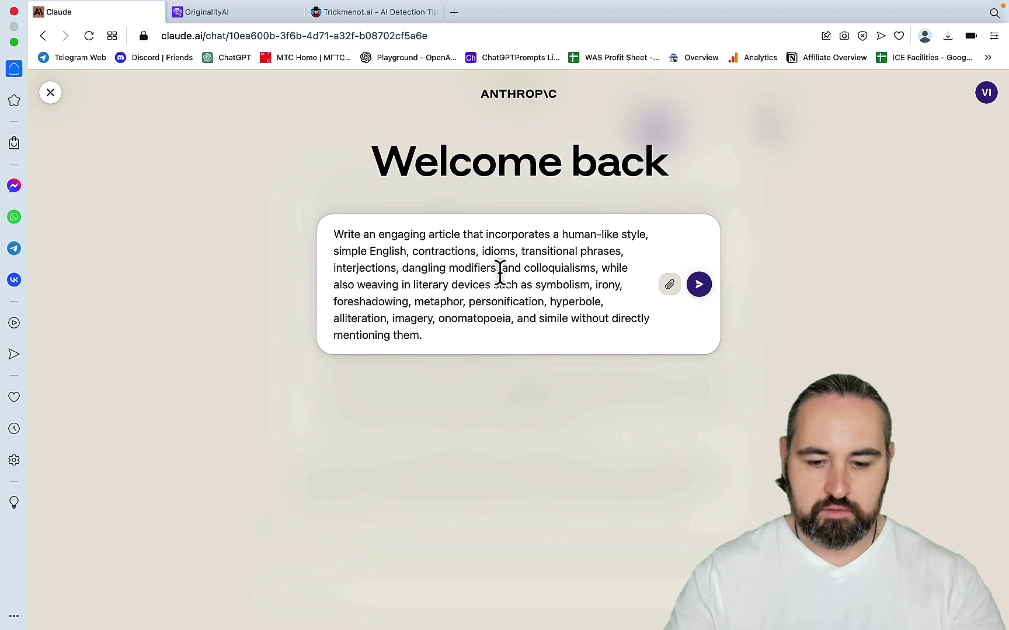
pyautogui.write('about "')
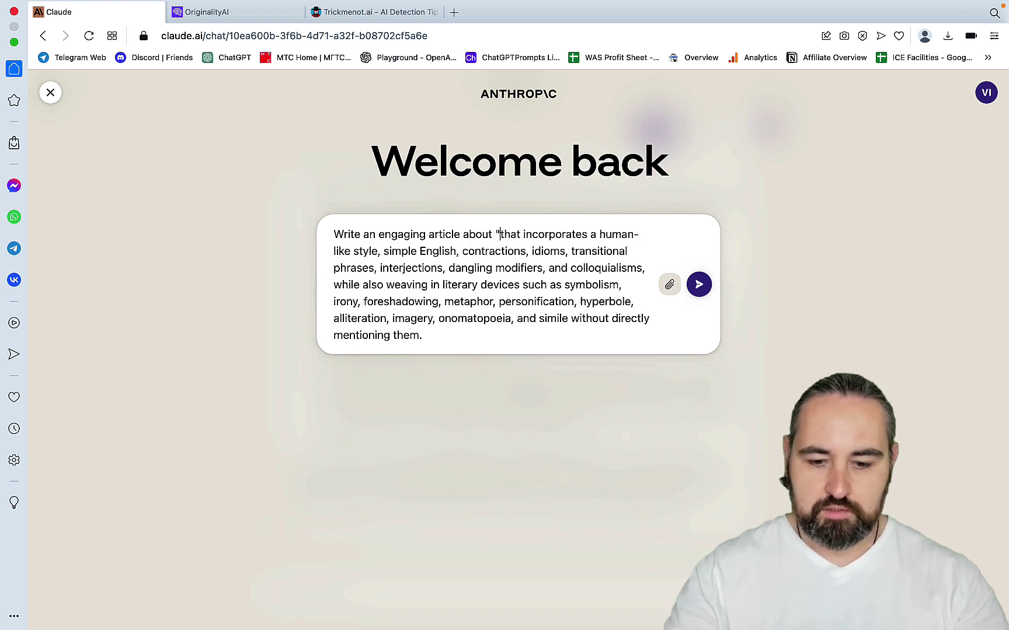
pyautogui.write('Can dog')
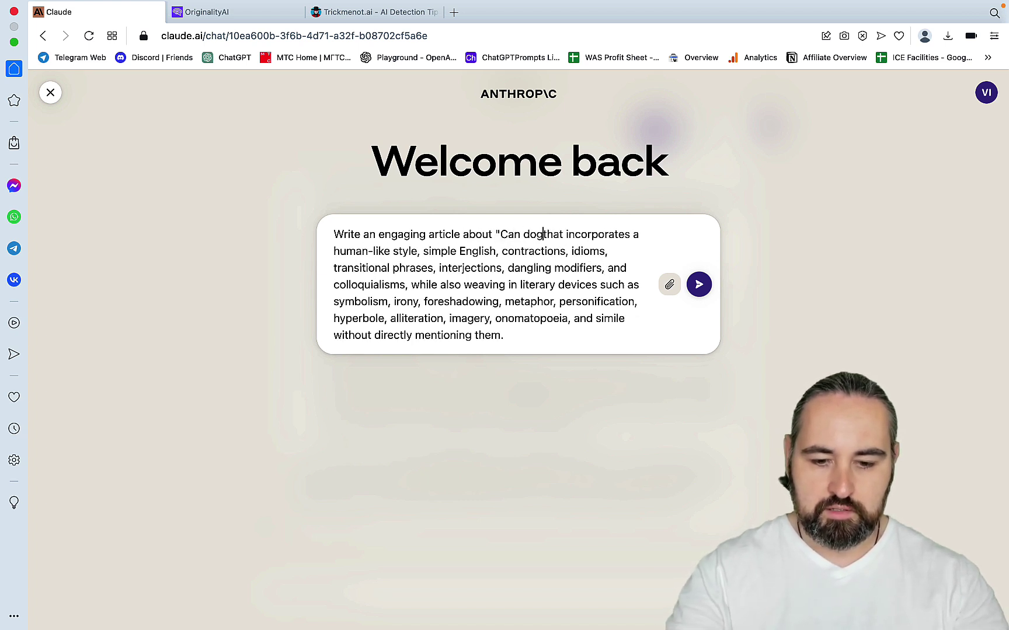
pyautogui.write('s eat lon')
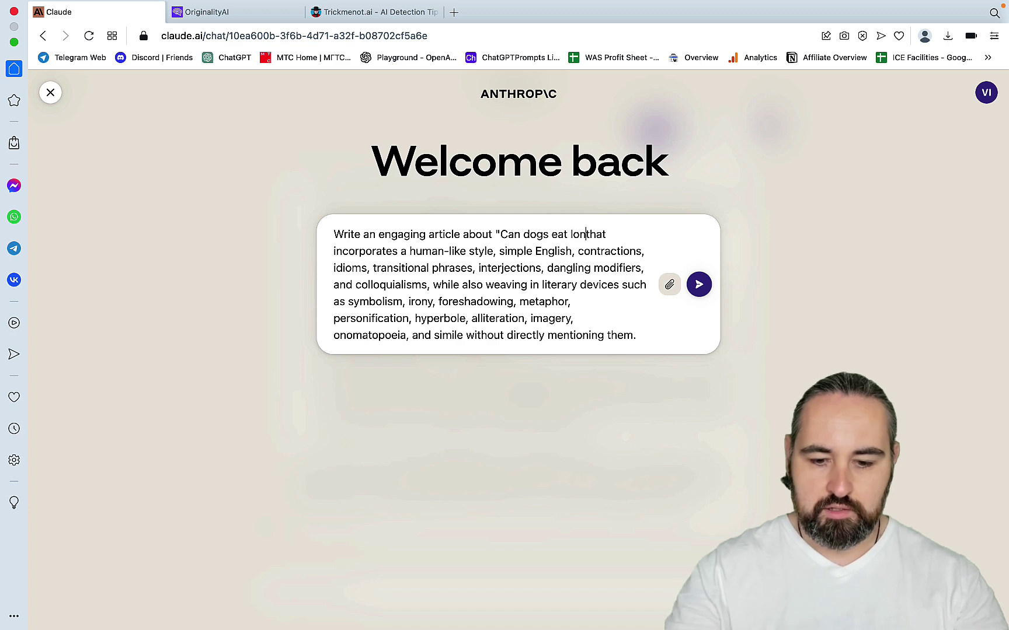
pyautogui.write('gan')
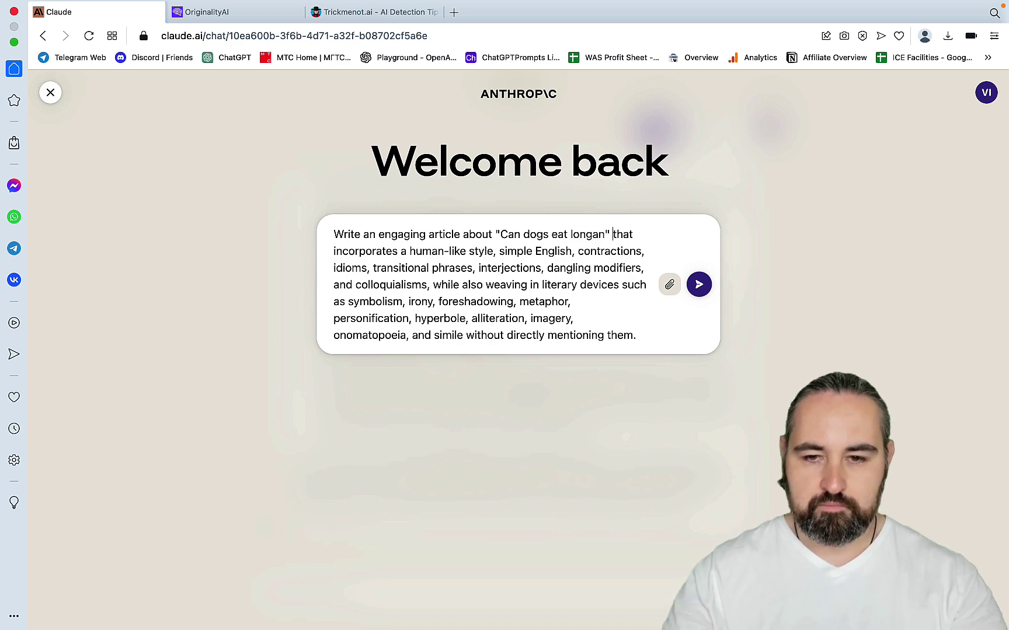
pyautogui.press('Return')
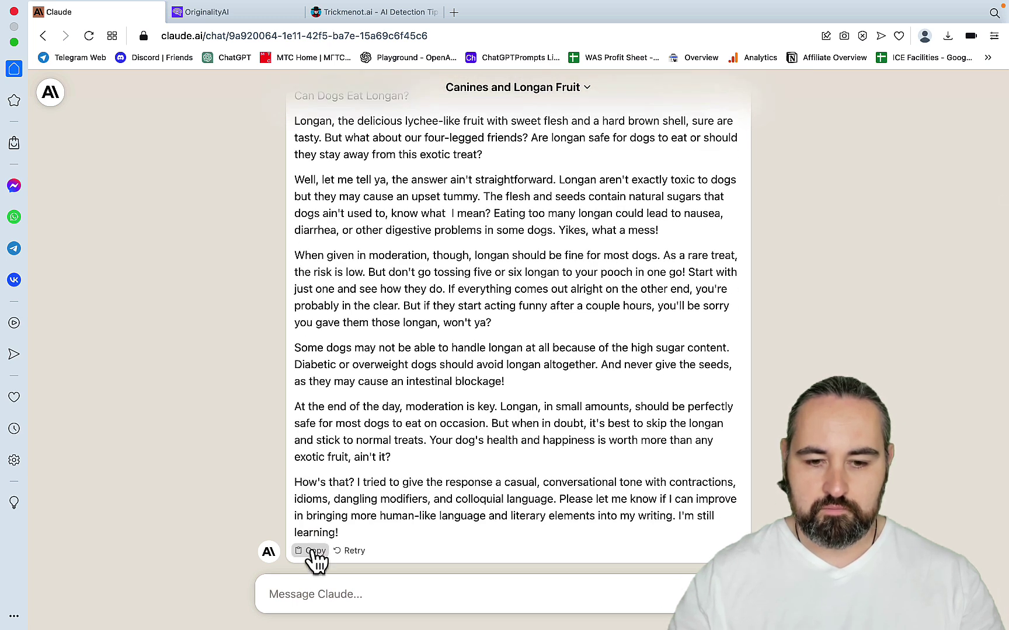
# - Paste Claude's longan article reply into Originality.ai's content box
pyautogui.click(311, 552)
pyautogui.moveTo(265, 4)
pyautogui.click(265, 31)
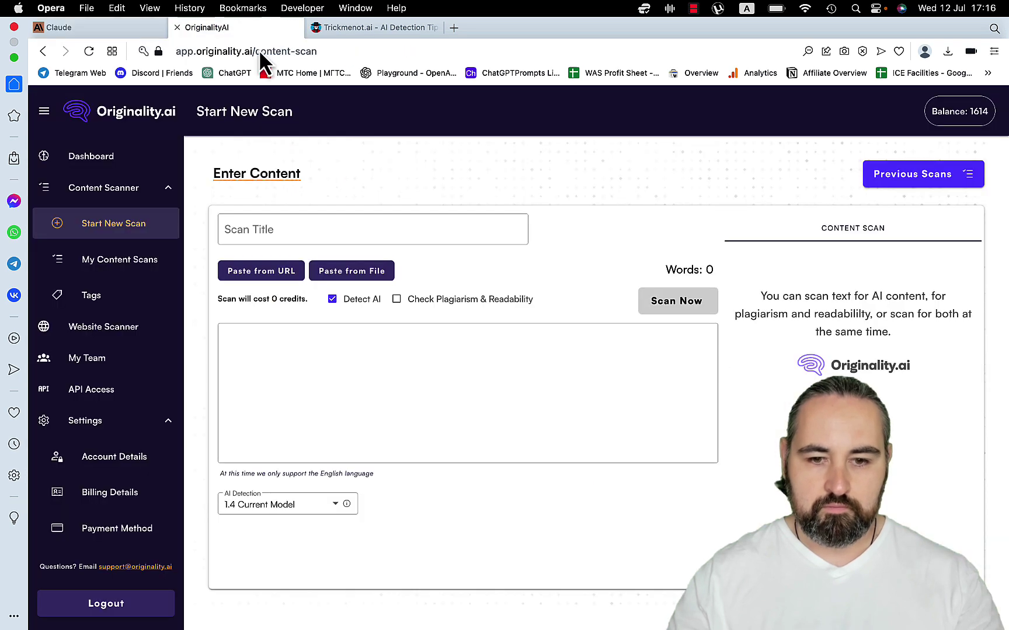
pyautogui.click(277, 349)
pyautogui.press('super+v')
pyautogui.scroll(5, 327, 391)
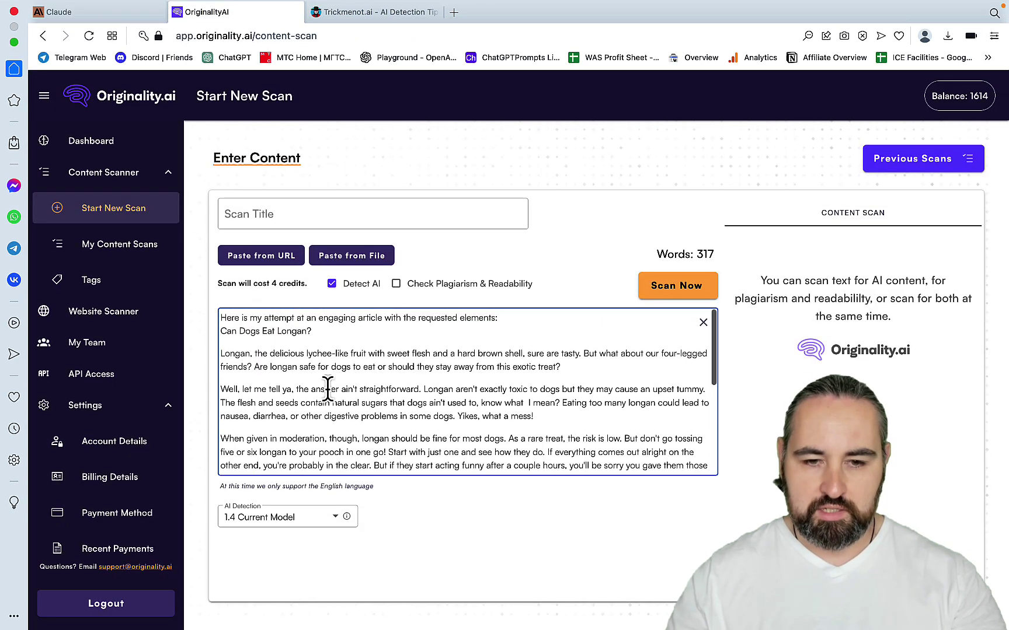
# - Remove the intro line and scan the article, scoring 100% Original, 0% AI
pyautogui.moveTo(514, 318); pyautogui.dragTo(219, 317)
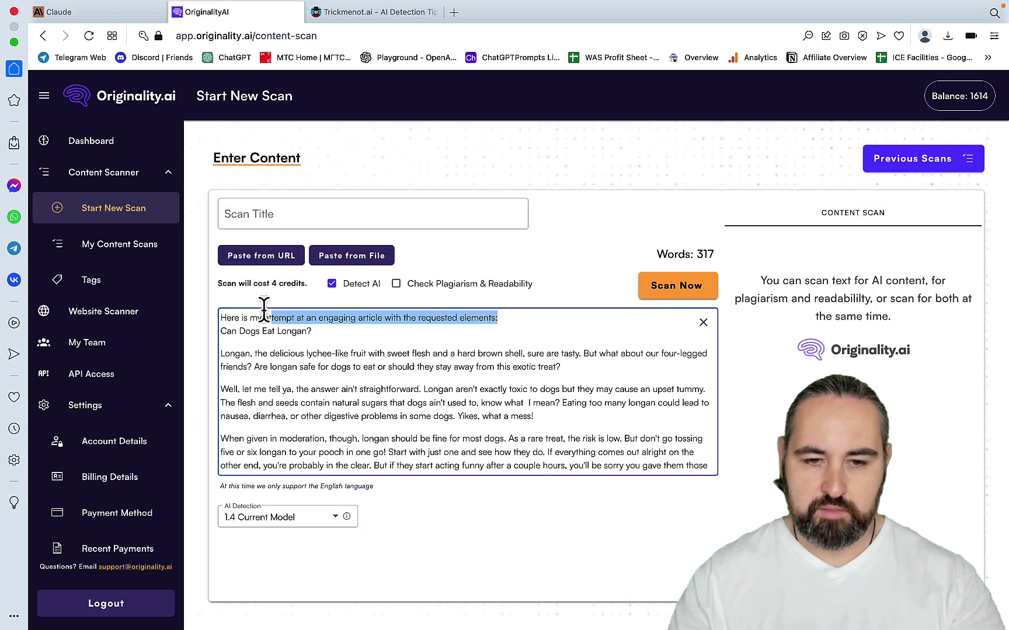
pyautogui.press('BackSpace')
pyautogui.press('Delete')
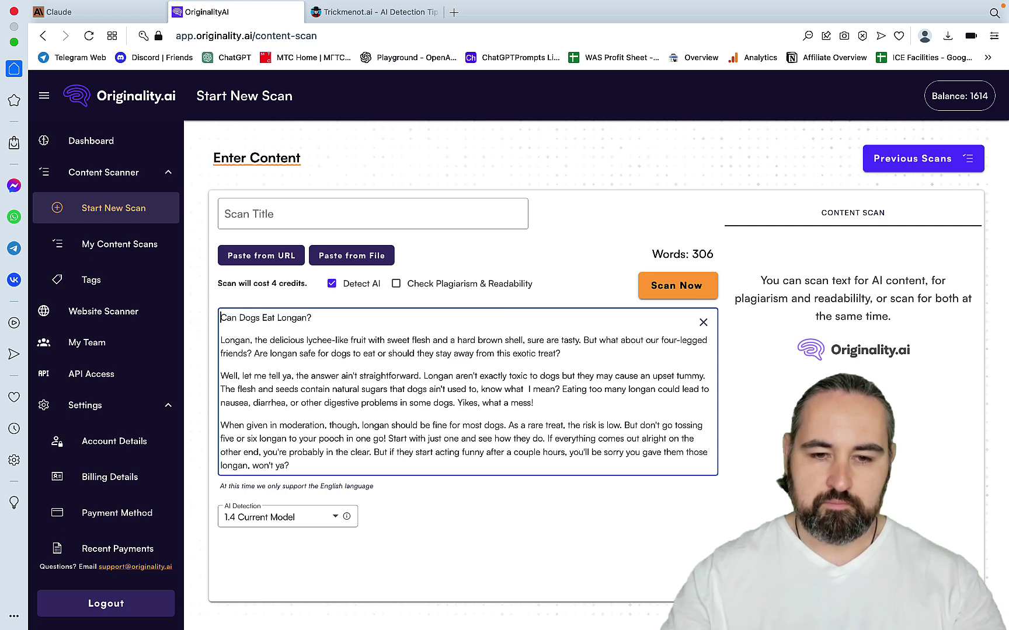
pyautogui.click(678, 287)
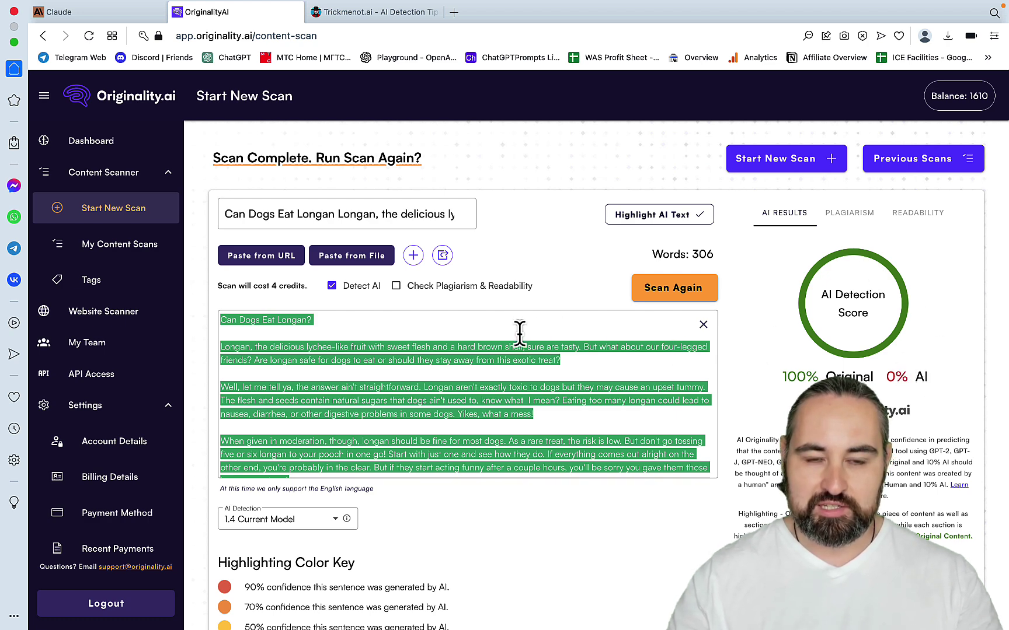
# - Ask Claude for a detailed, engaging markdown-formatted article on whether dogs can eat bananas
pyautogui.click(147, 16)
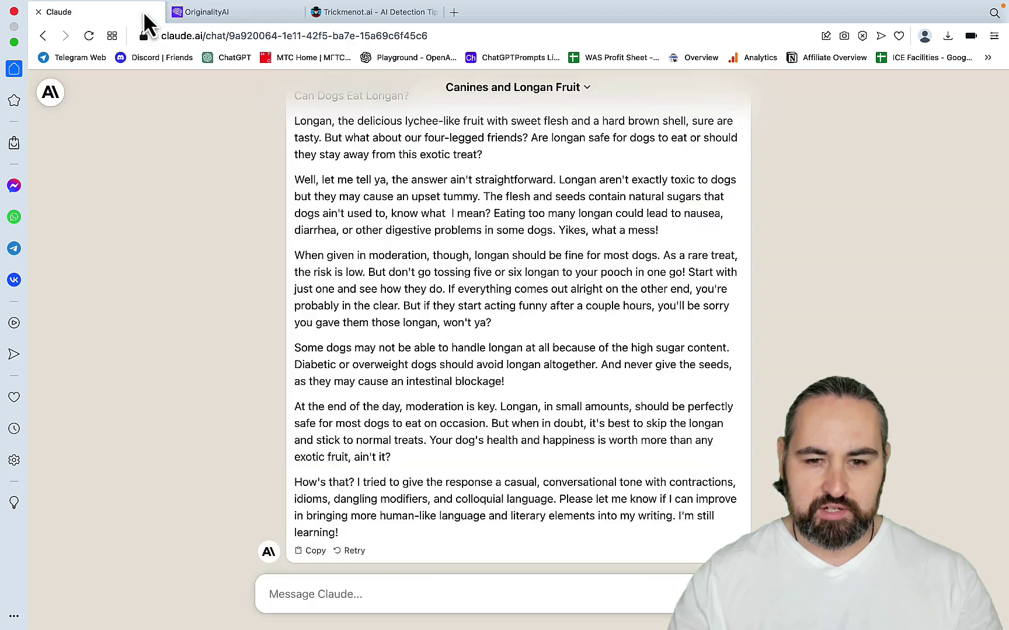
pyautogui.click(316, 592)
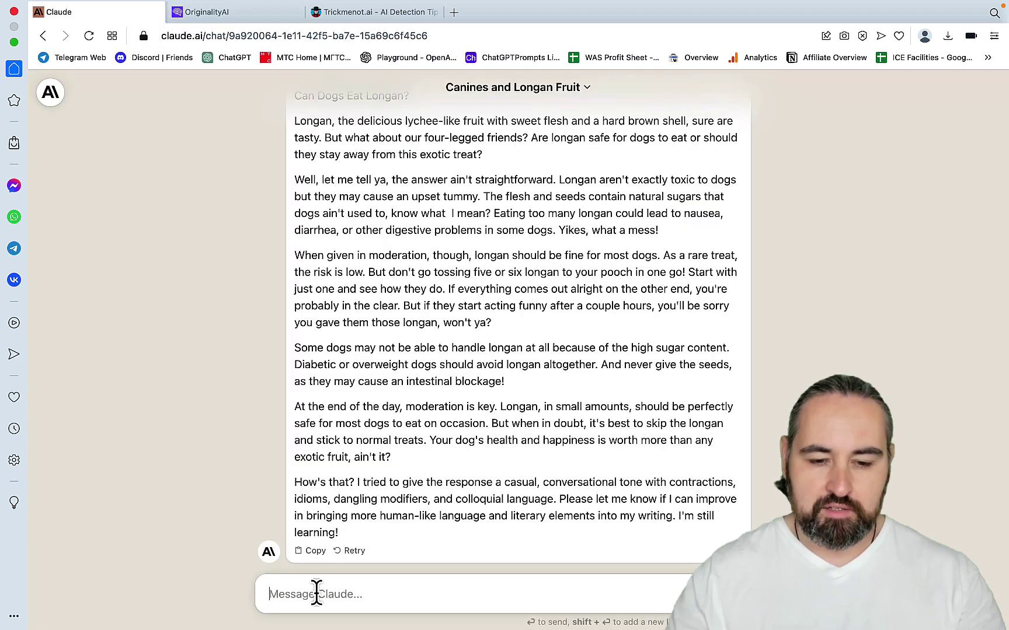
pyautogui.write('using')
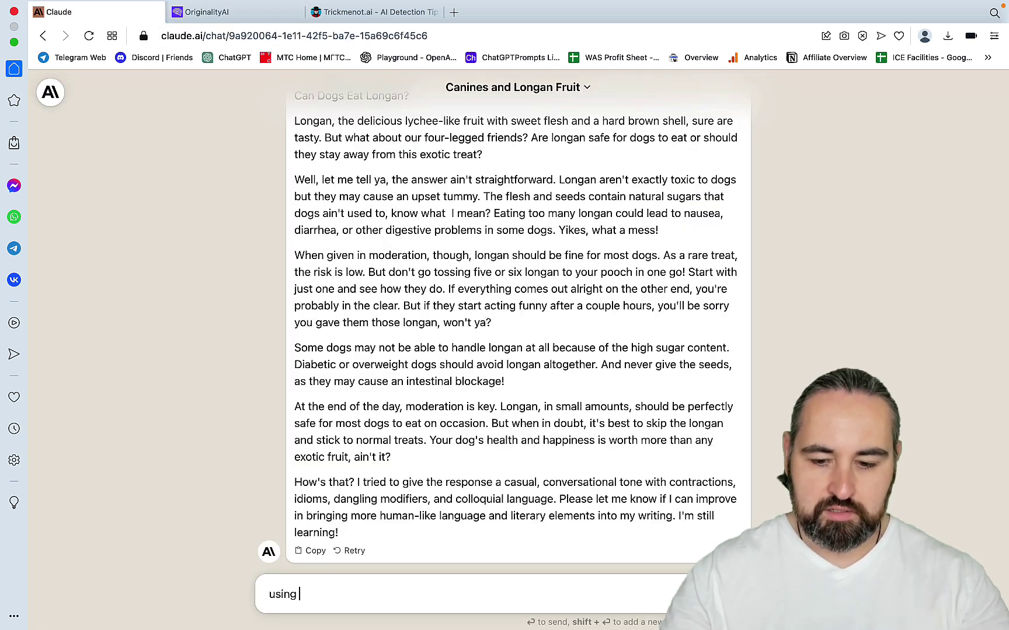
pyautogui.write(' markdown ')
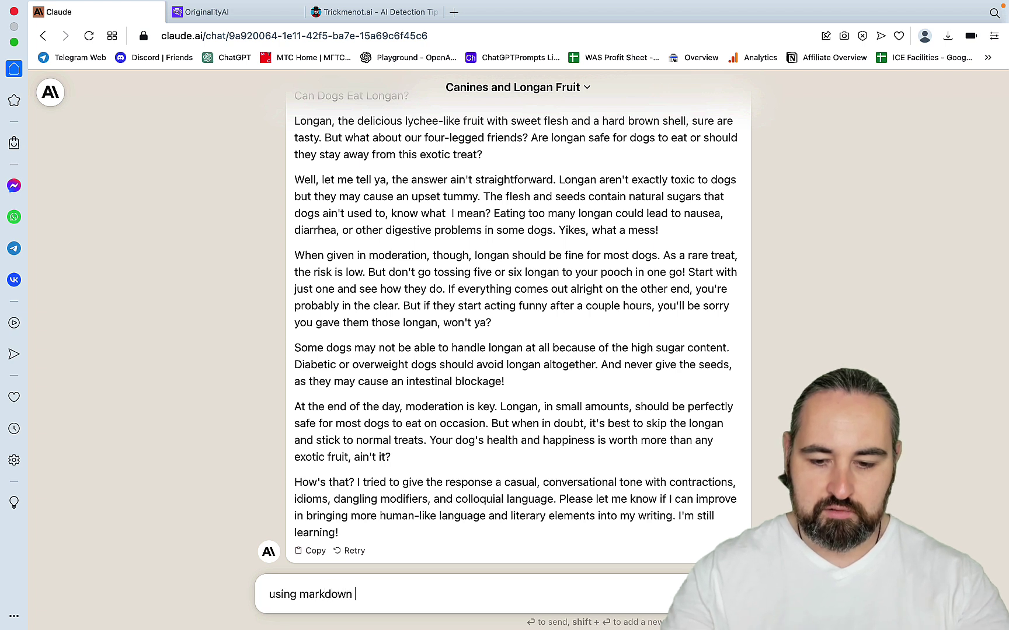
pyautogui.write('formatting')
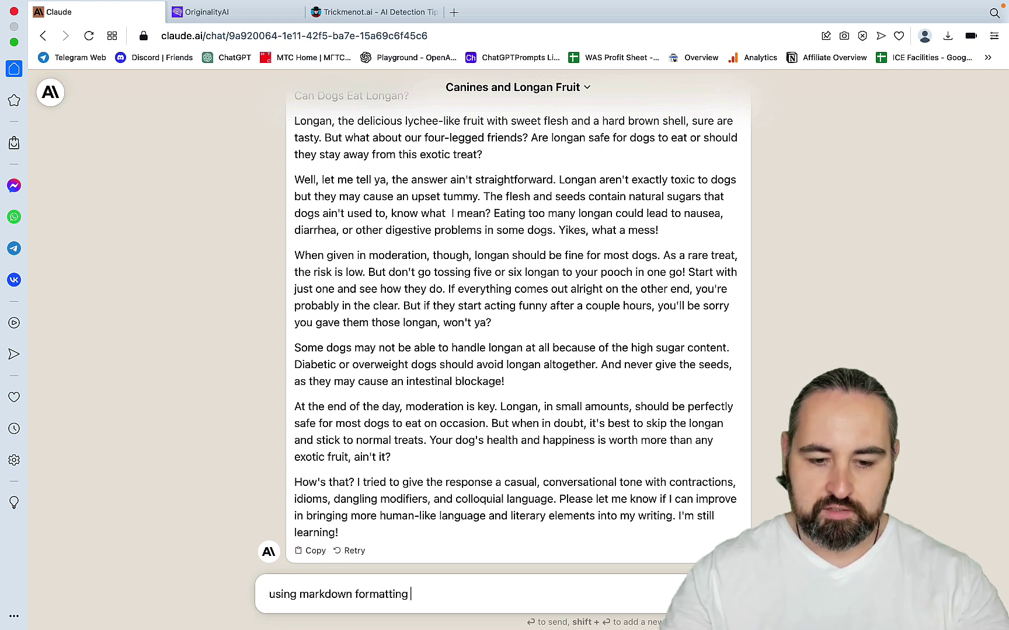
pyautogui.write(' write a det')
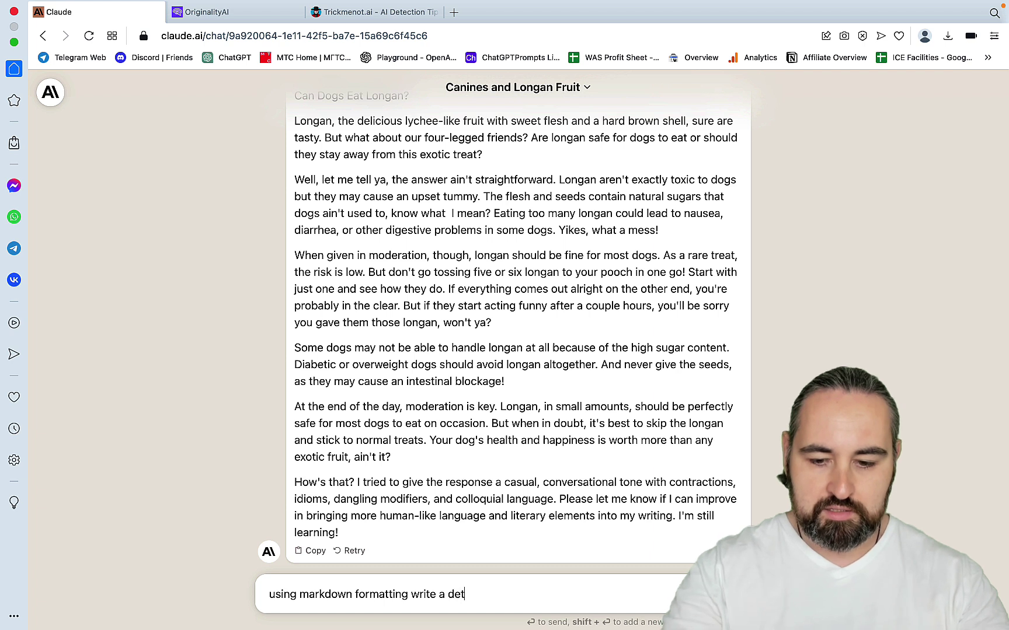
pyautogui.write('ailed and enbarticle')
pyautogui.press('Left')
pyautogui.press('Left')
pyautogui.press('Left')
pyautogui.write('en')
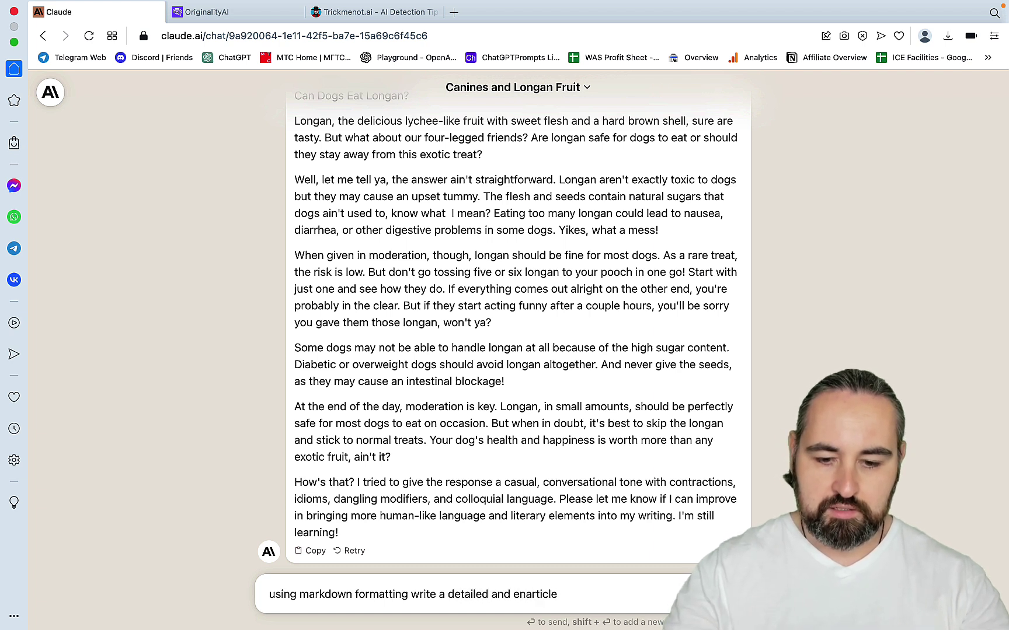
pyautogui.write('gaging article')
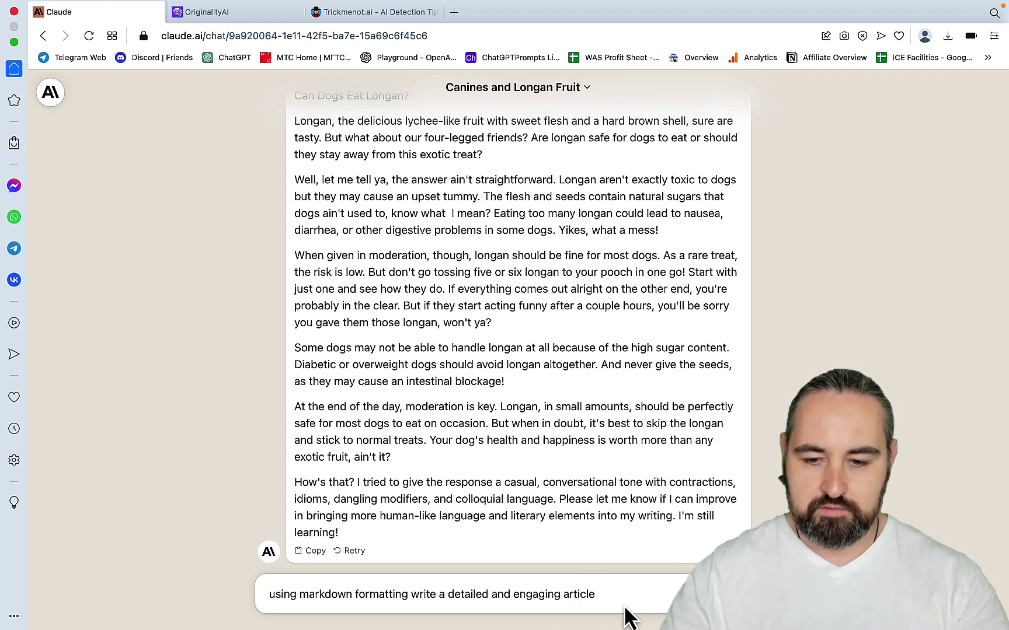
pyautogui.write(' about')
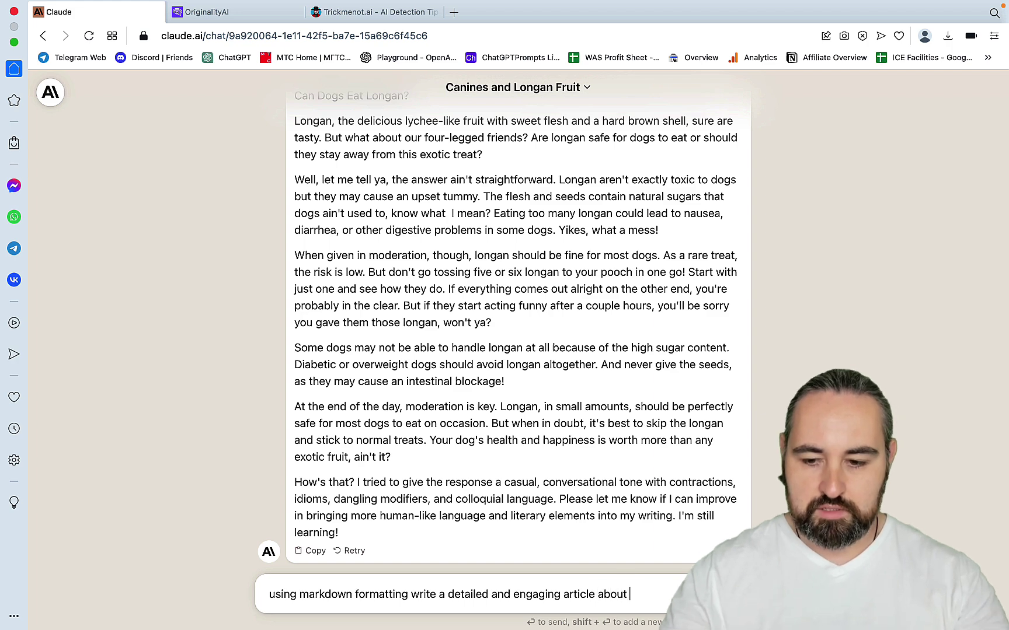
pyautogui.write(' "Can dog')
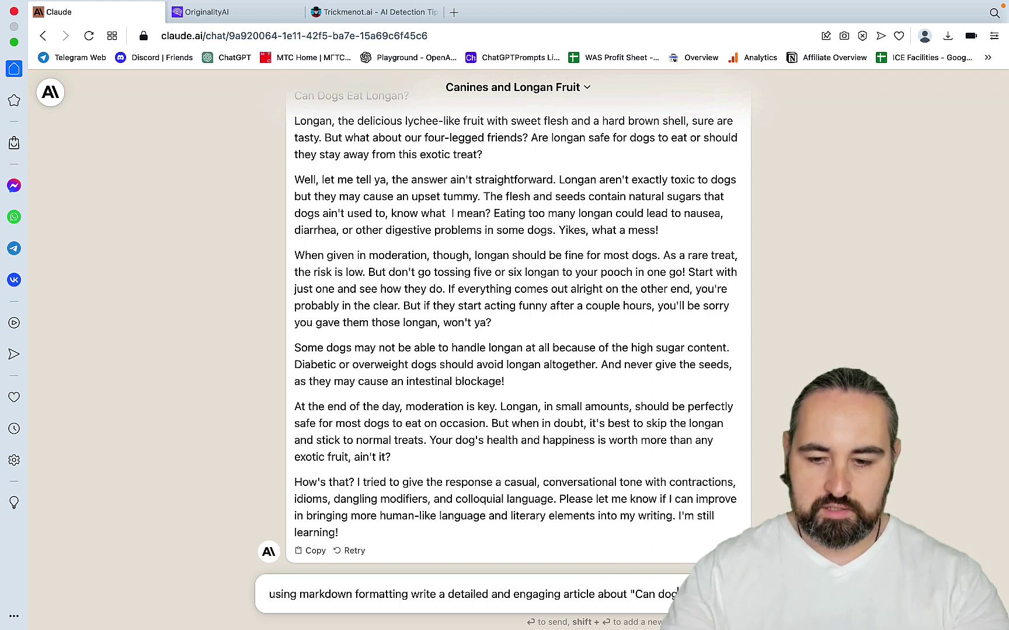
pyautogui.write('s eat banana')
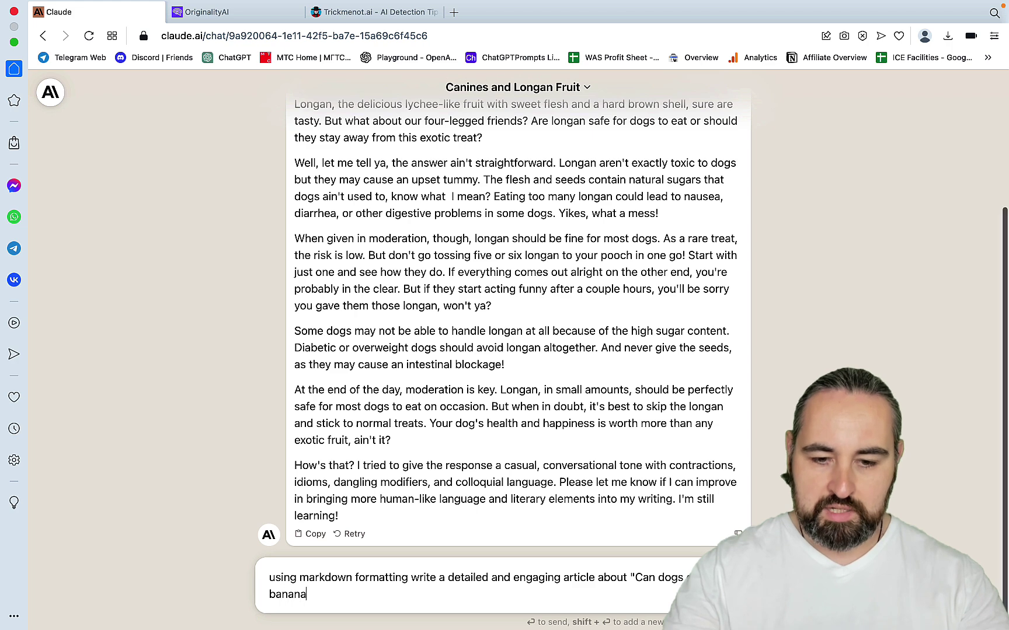
pyautogui.write('s')
pyautogui.press('Return')
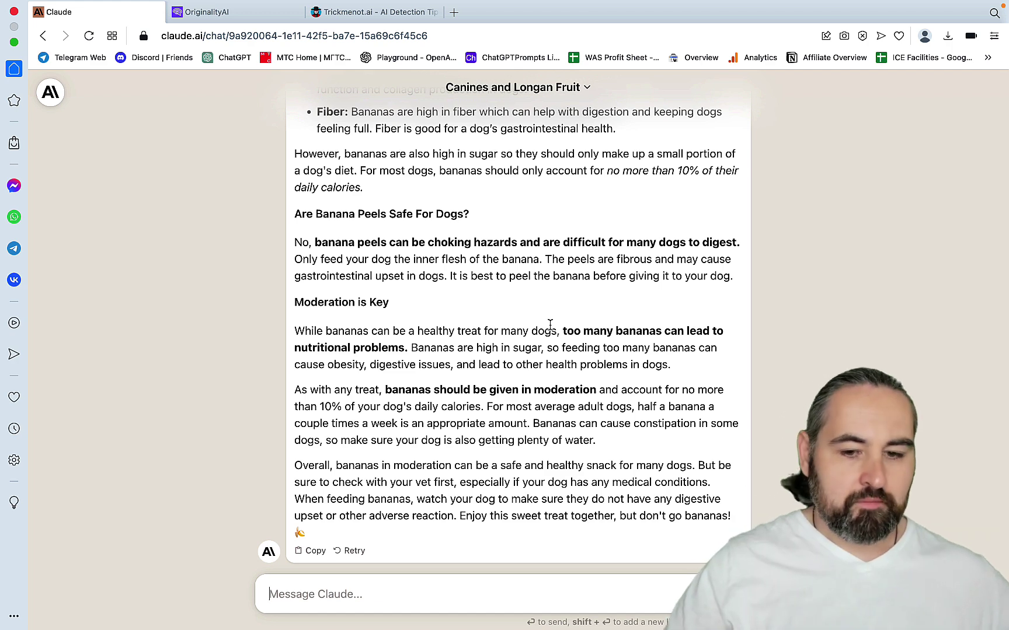
# - Replace the longan text in Originality.ai with Claude's banana article
pyautogui.click(310, 550)
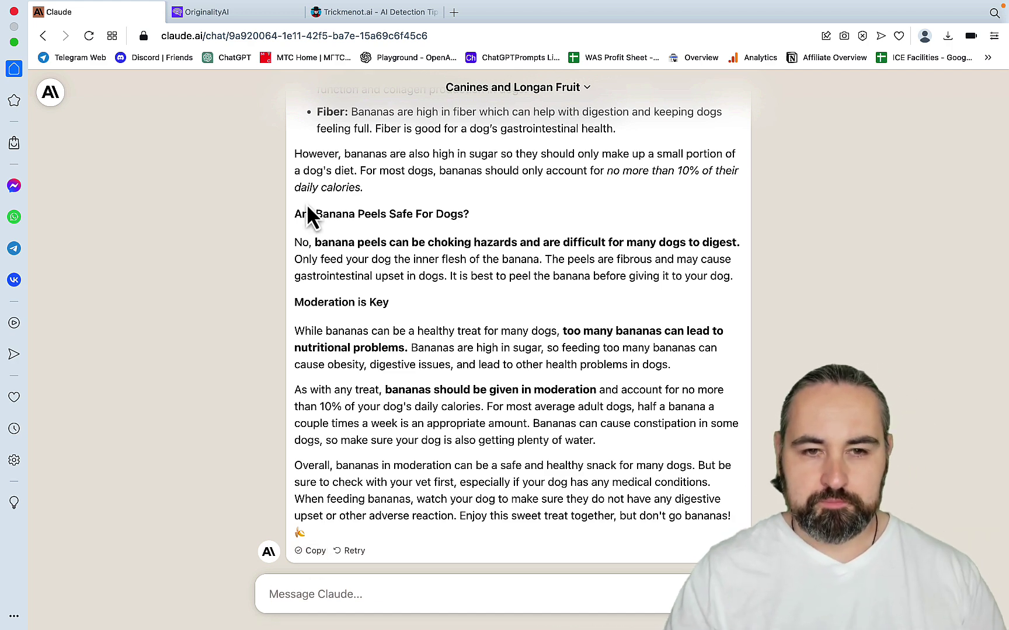
pyautogui.click(284, 14)
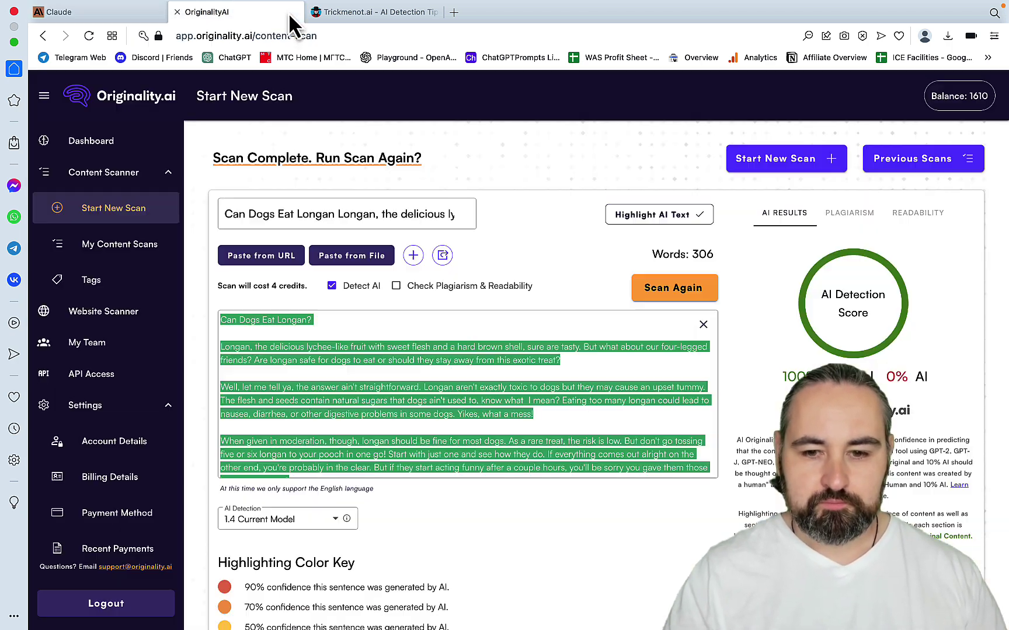
pyautogui.click(405, 359)
pyautogui.press('super+a')
pyautogui.press('BackSpace')
pyautogui.press('super+v')
pyautogui.scroll(10, 403, 399)
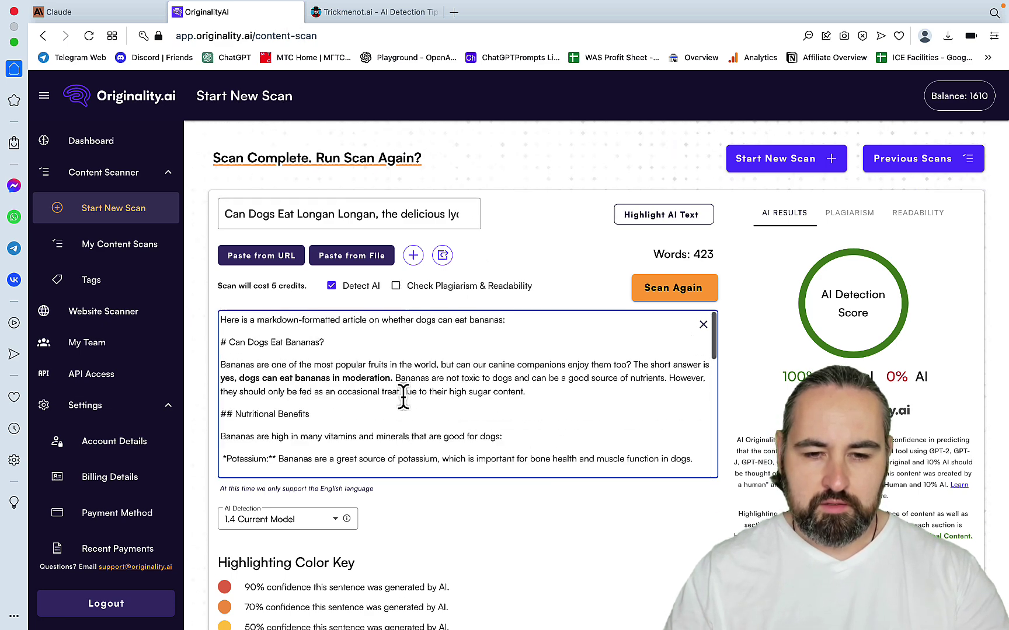
# - Delete the banana article's introductory line, leaving 413 words
pyautogui.tripleClick(365, 316)
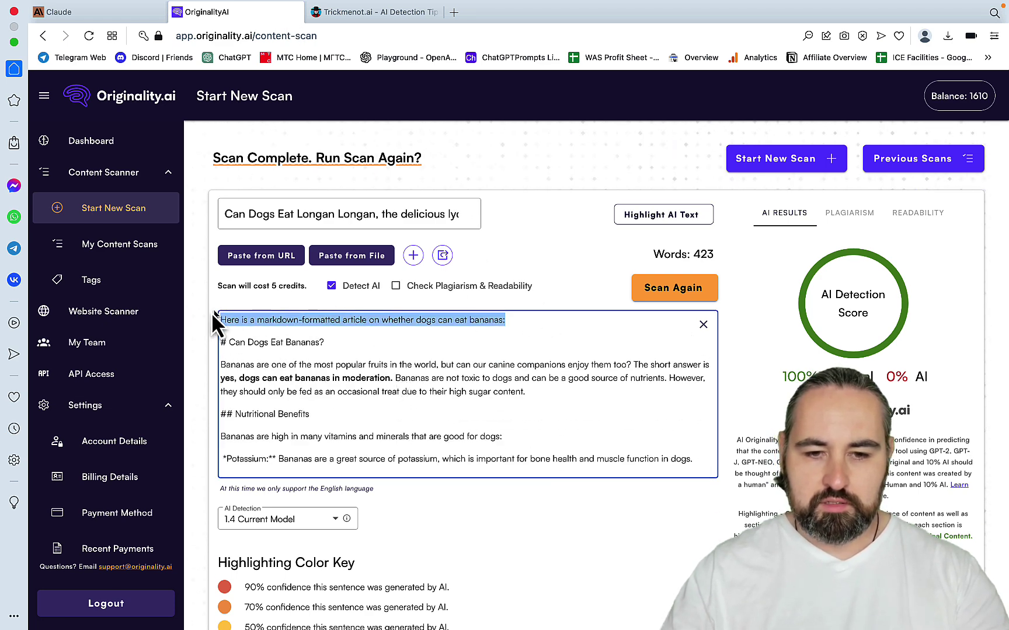
pyautogui.press('BackSpace')
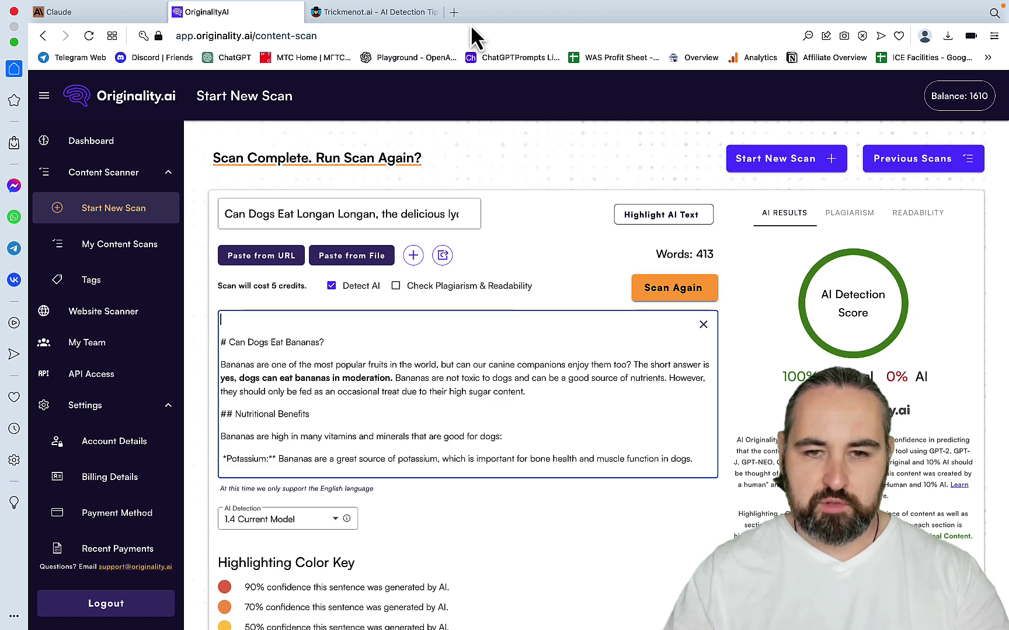
pyautogui.click(455, 13)
pyautogui.write('markdowntohtml.com')
# - On markdowntohtml.com, paste the bananas article over the sample markdown and select the rendered preview
pyautogui.press('Return')
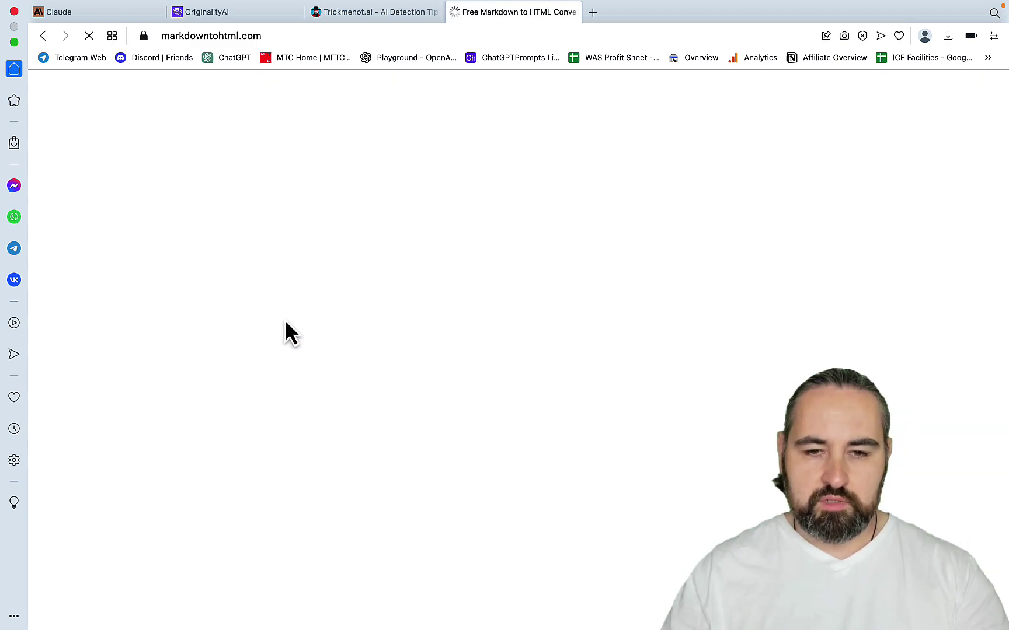
pyautogui.click(213, 336)
pyautogui.hotkey('ctrl', 'a')
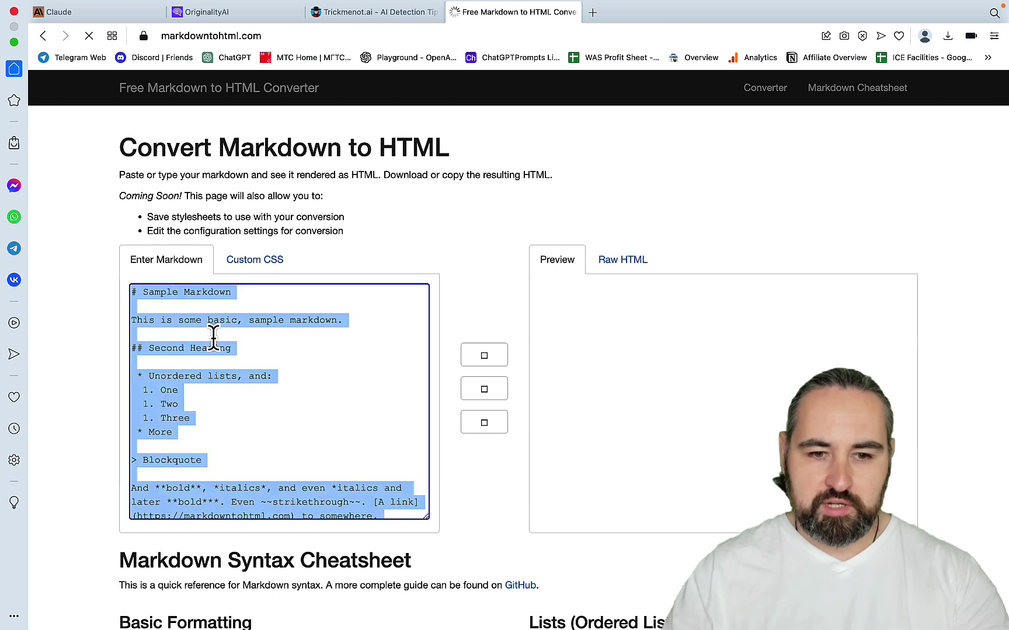
pyautogui.hotkey('ctrl', 'v')
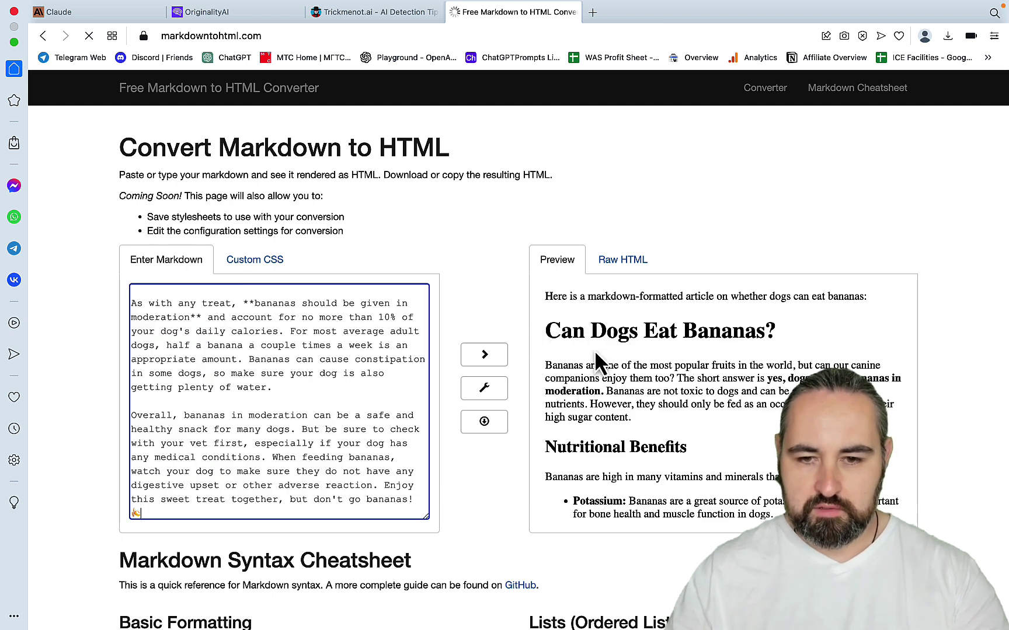
pyautogui.moveTo(868, 299); pyautogui.dragTo(548, 296)
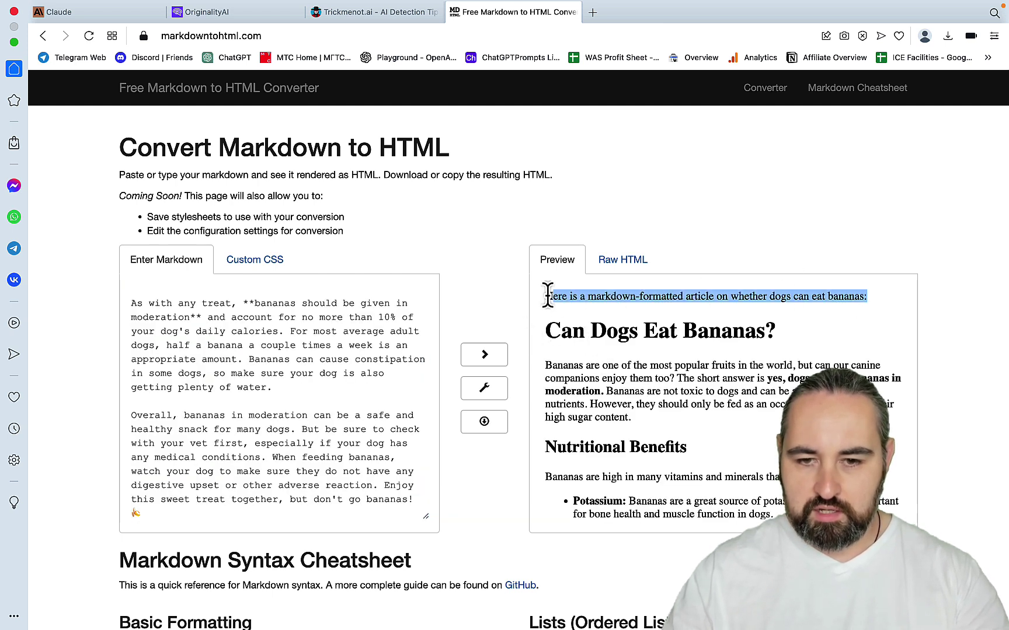
pyautogui.click(542, 294)
pyautogui.hotkey('ctrl', 'a')
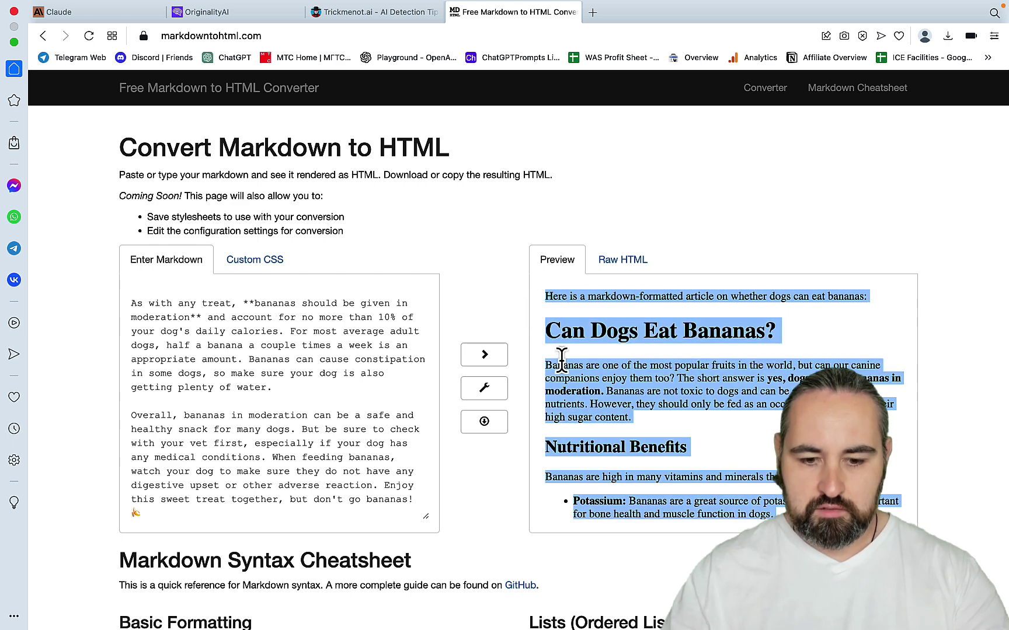
# - Replace Originality.ai's plain-markdown text with the formatted banana article
pyautogui.click(229, 13)
pyautogui.click(332, 340)
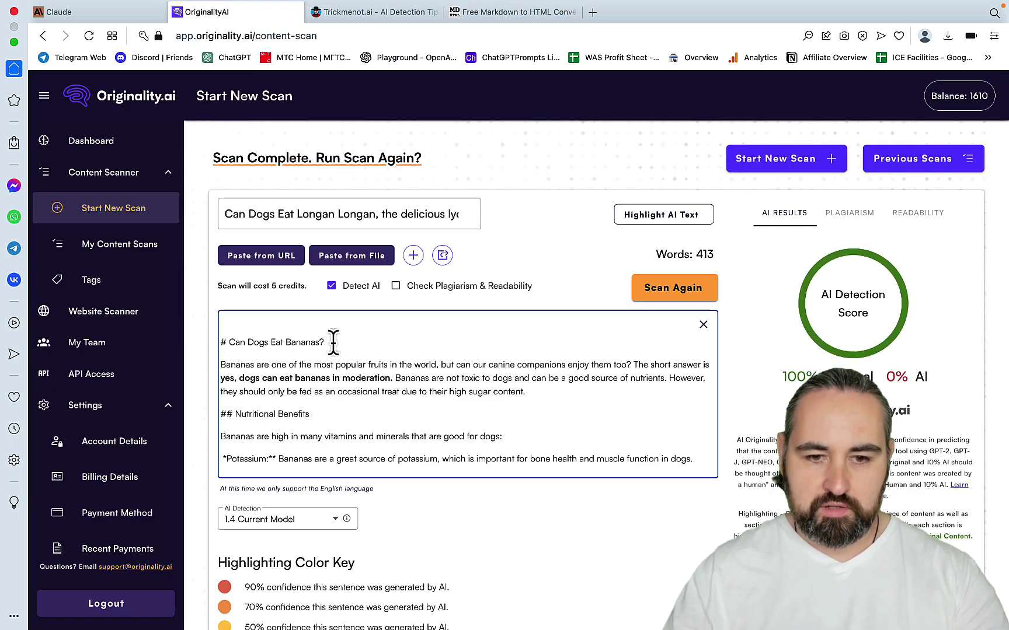
pyautogui.hotkey('ctrl', 'a')
pyautogui.press('BackSpace')
pyautogui.hotkey('ctrl', 'v')
pyautogui.scroll(10, 338, 359)
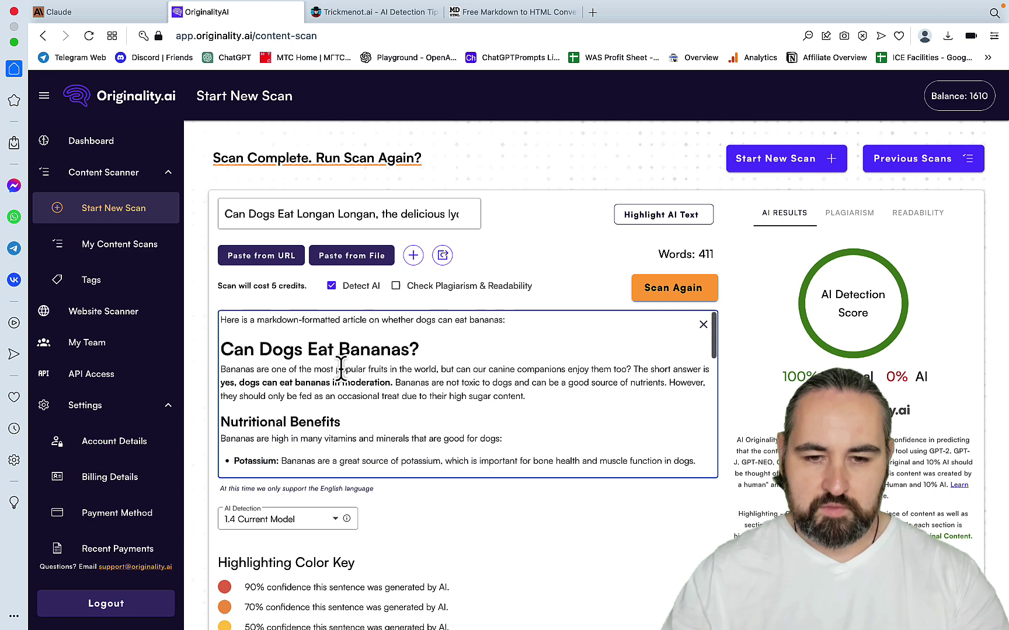
# - Delete the intro line and rescan the 401-word article, scoring 100% AI
pyautogui.moveTo(516, 321); pyautogui.dragTo(200, 316)
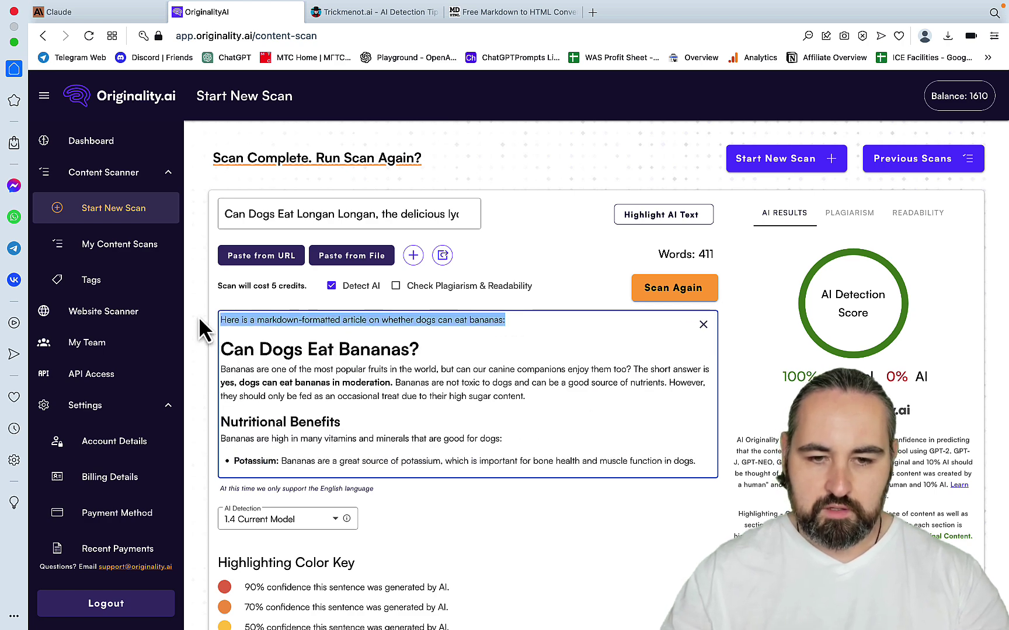
pyautogui.press('BackSpace')
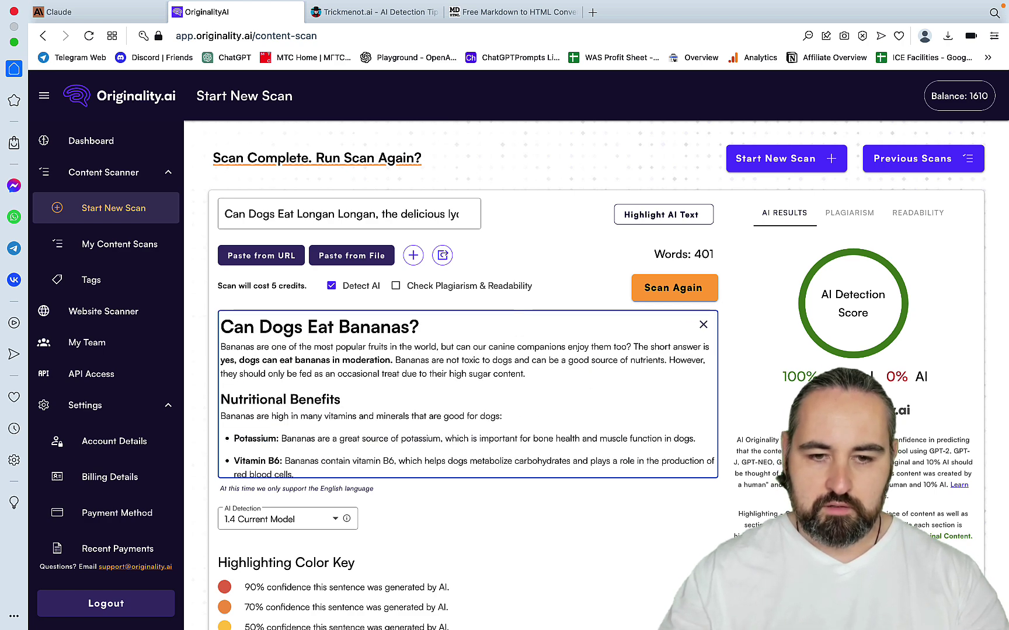
pyautogui.click(695, 288)
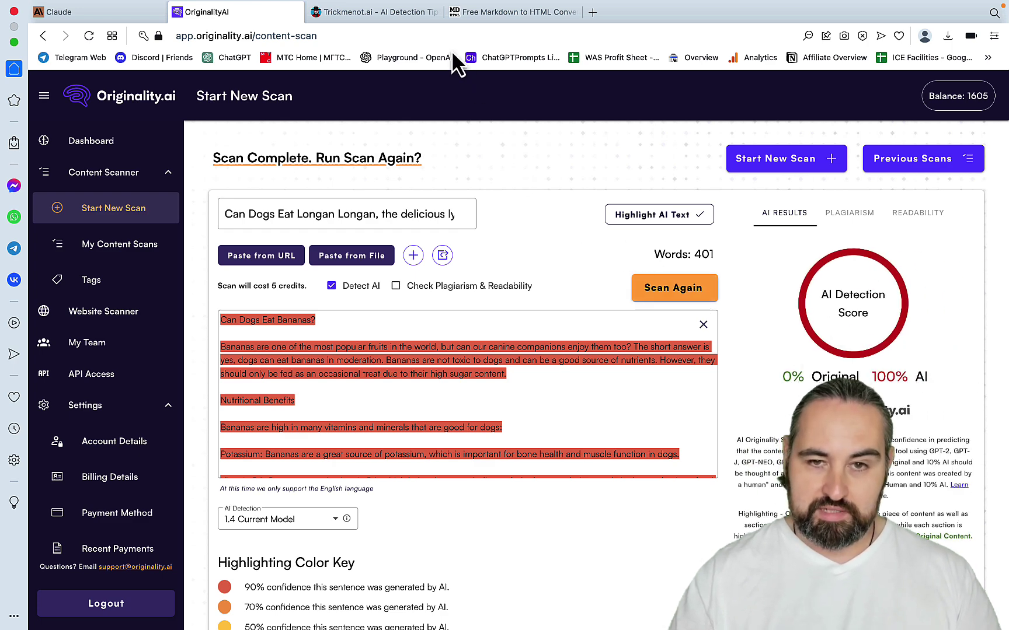
# - Switch through the markdown converter tab to the Claude conversation
pyautogui.click(519, 15)
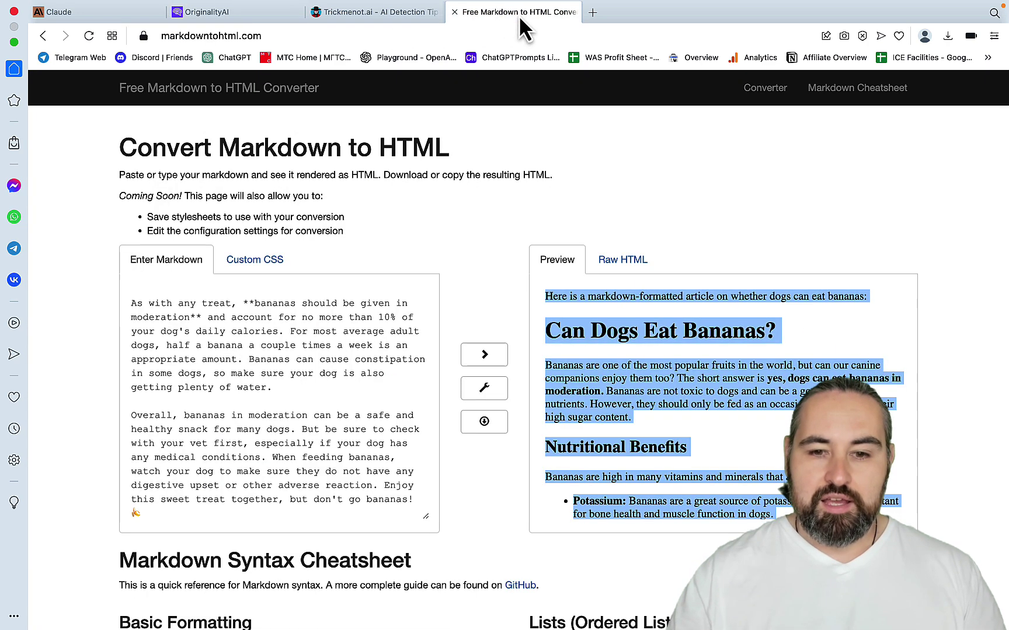
pyautogui.click(120, 14)
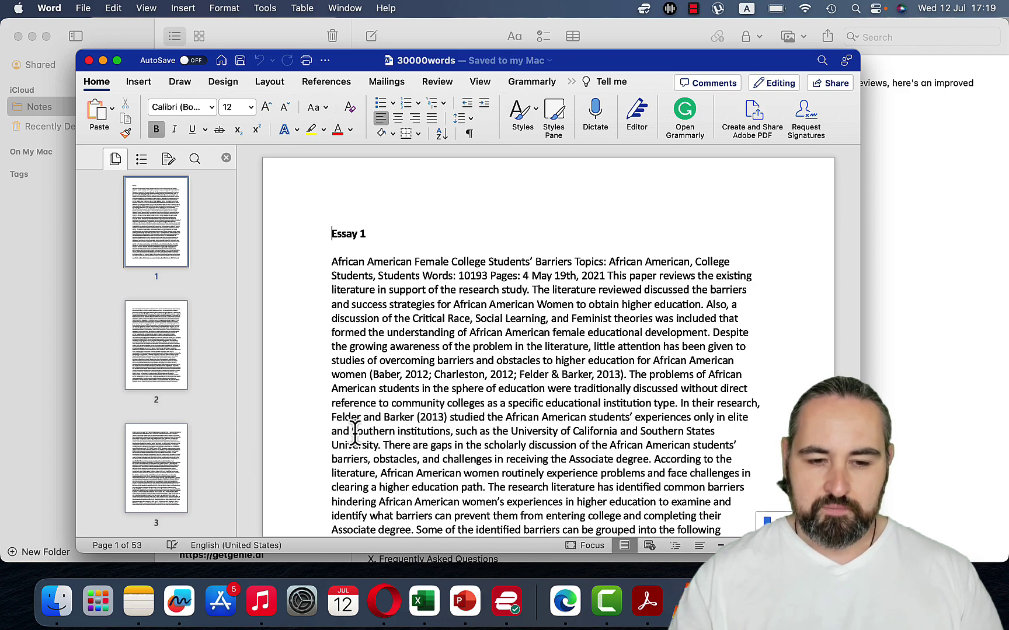
pyautogui.scroll(-10, 398, 406)
pyautogui.scroll(-5, 481, 371)
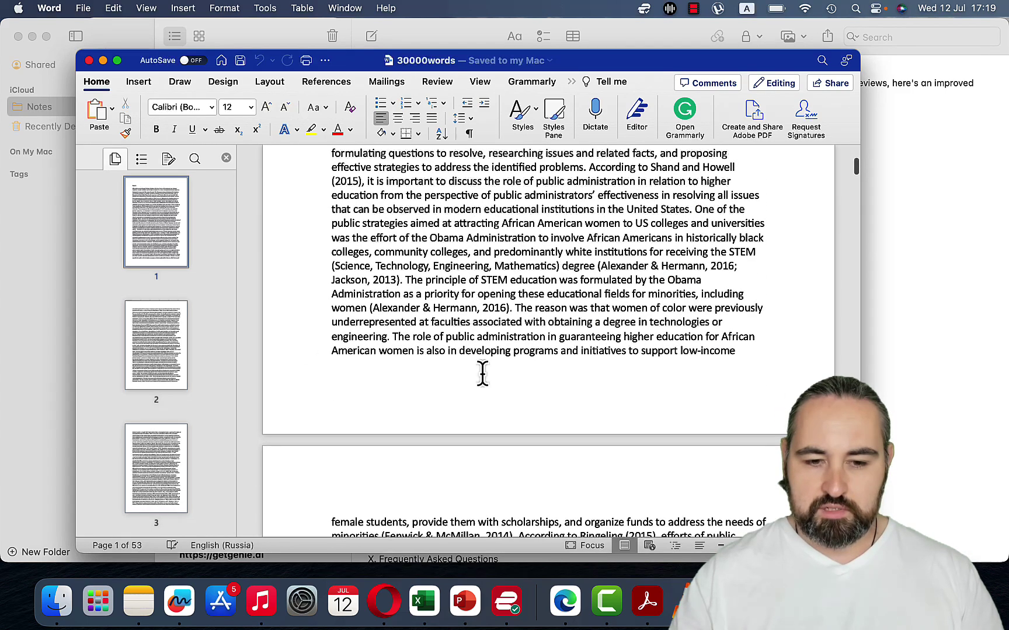
pyautogui.moveTo(854, 166); pyautogui.dragTo(859, 528)
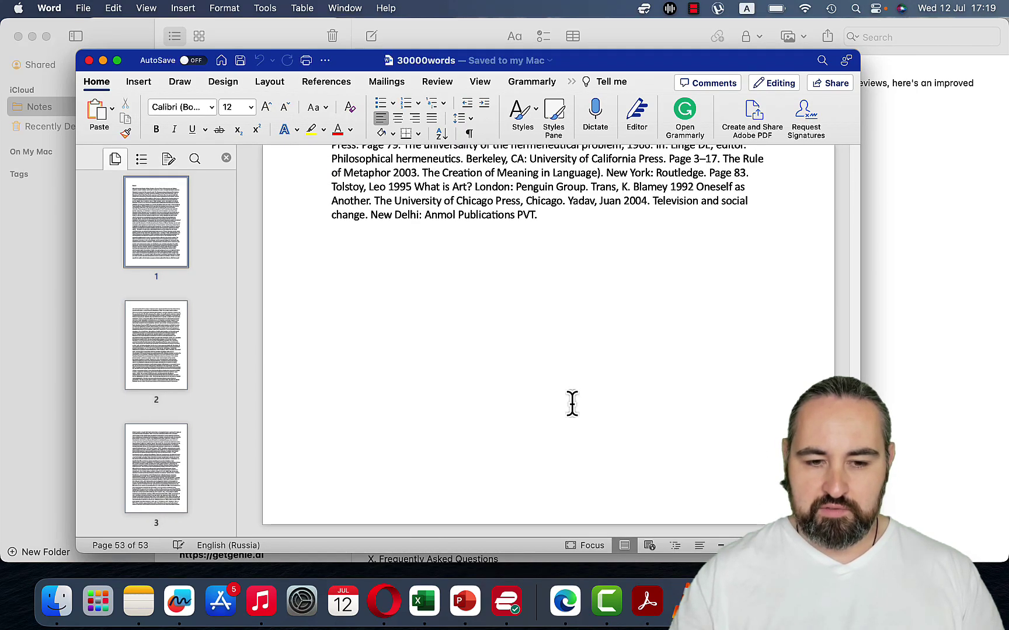
pyautogui.scroll(5, 572, 404)
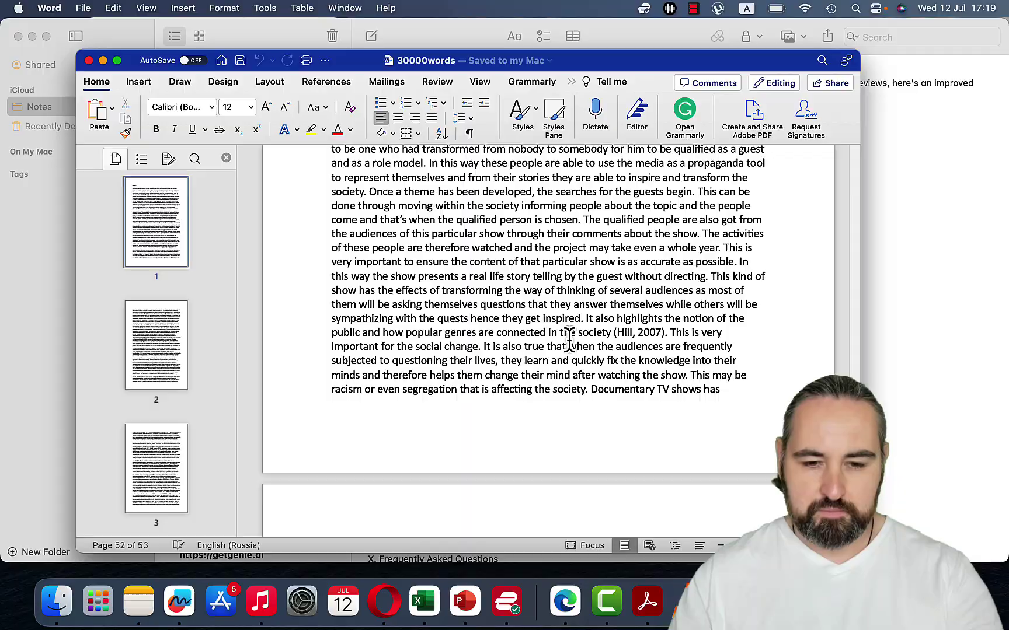
# - Paste the 30000words document's full text into WordCounter, which counts 33,804 words
pyautogui.press('super+a')
pyautogui.press('super+Tab')
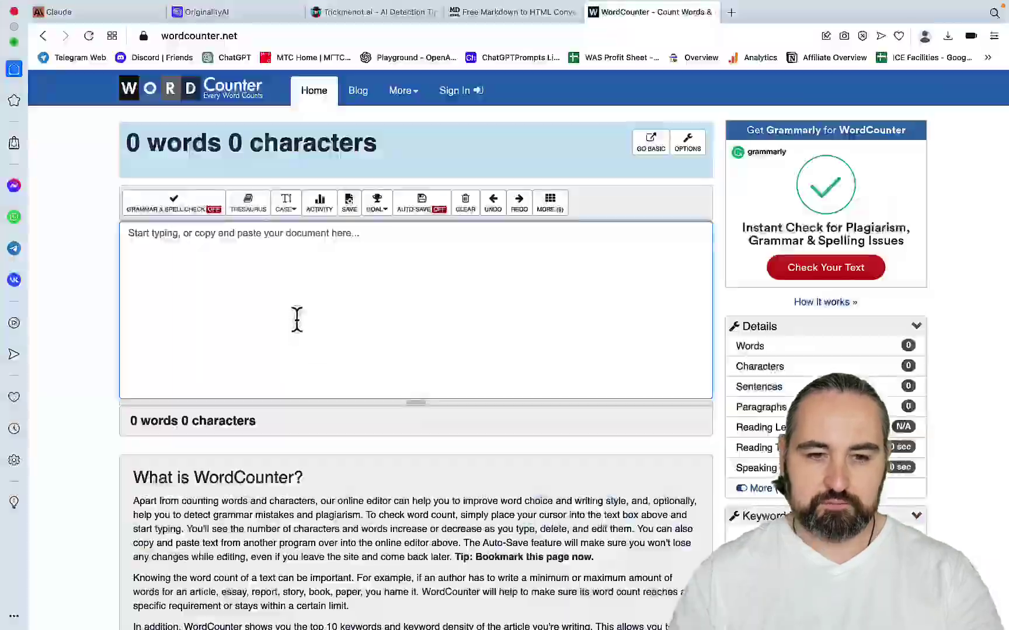
pyautogui.press('super+v')
pyautogui.scroll(15, 327, 232)
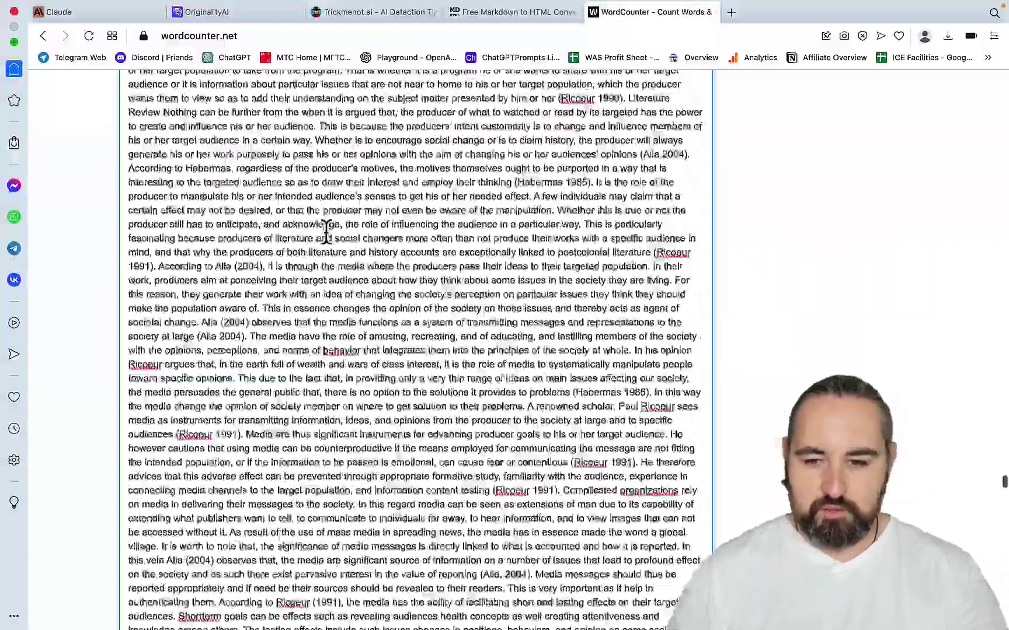
pyautogui.scroll(10, 326, 232)
pyautogui.scroll(10, 327, 232)
pyautogui.scroll(10, 331, 197)
pyautogui.scroll(10, 334, 168)
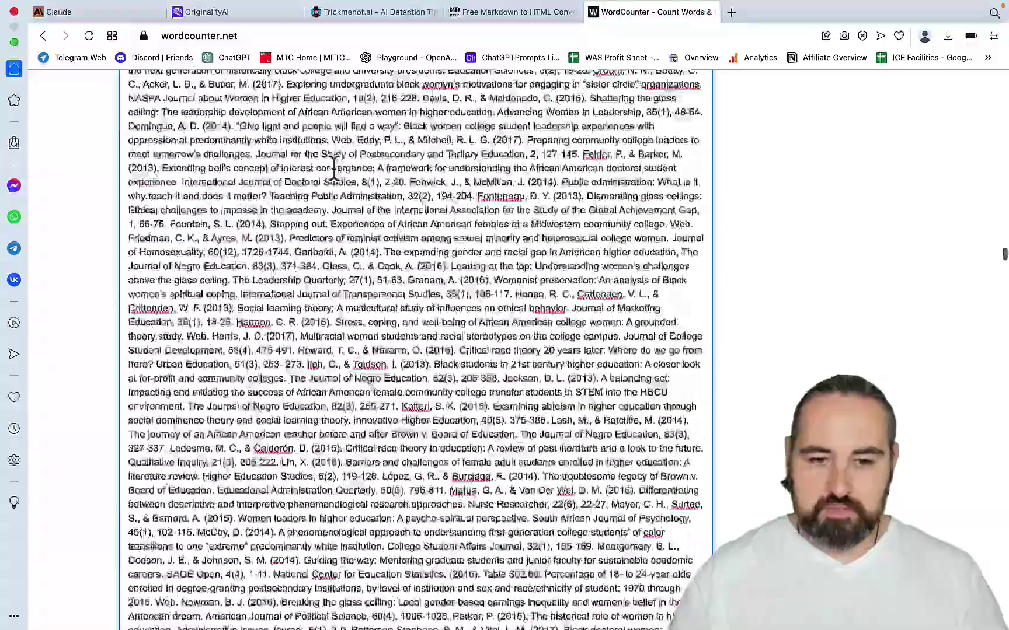
pyautogui.scroll(10, 334, 167)
pyautogui.scroll(10, 334, 167)
pyautogui.scroll(10, 334, 168)
pyautogui.scroll(10, 335, 169)
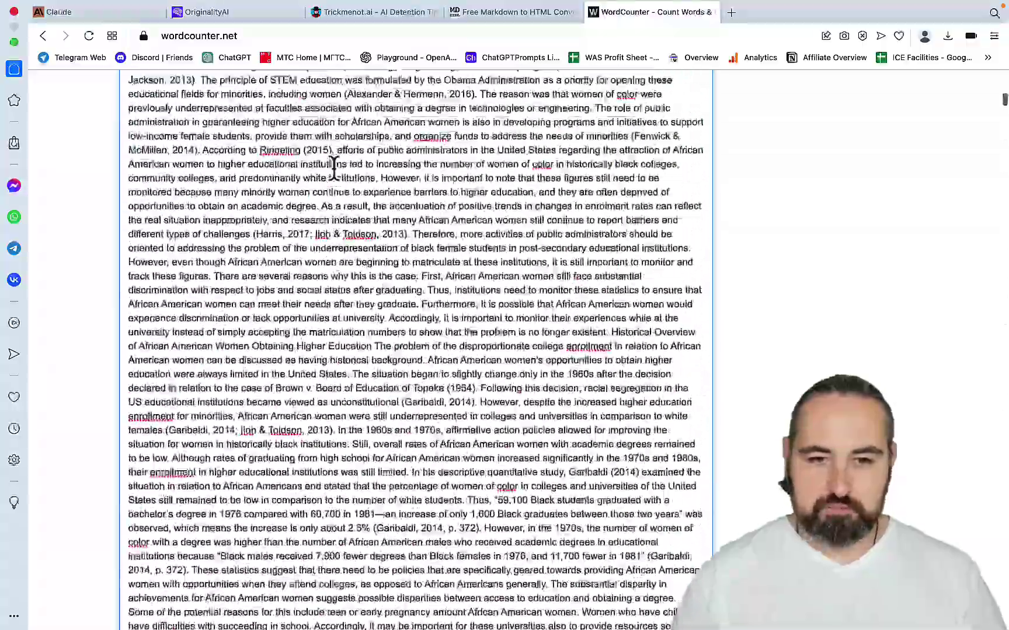
pyautogui.scroll(10, 334, 167)
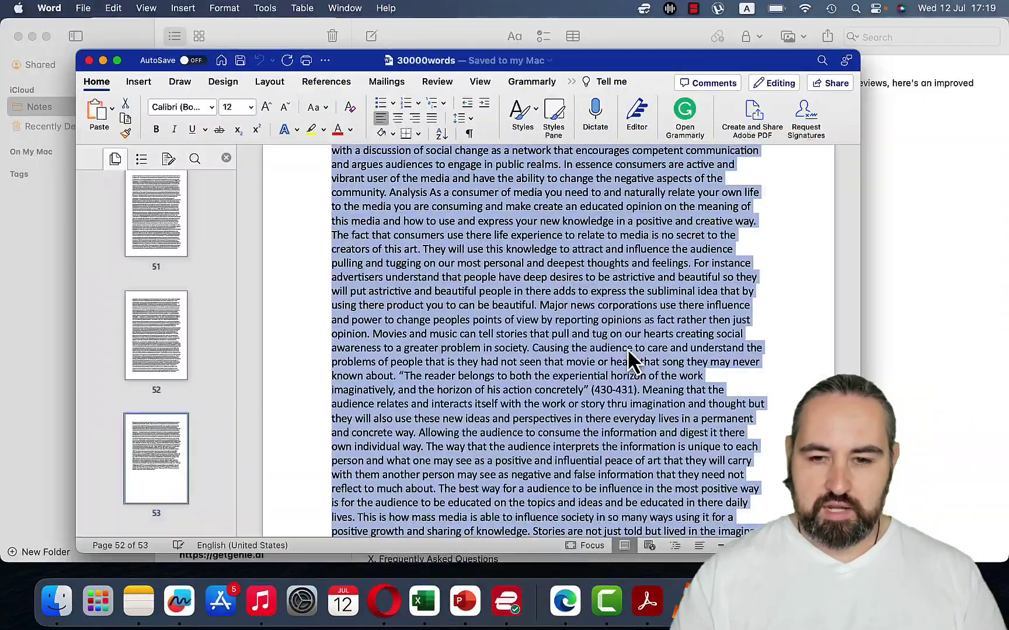
pyautogui.scroll(-10, 628, 349)
pyautogui.scroll(-10, 631, 354)
pyautogui.scroll(10, 851, 158)
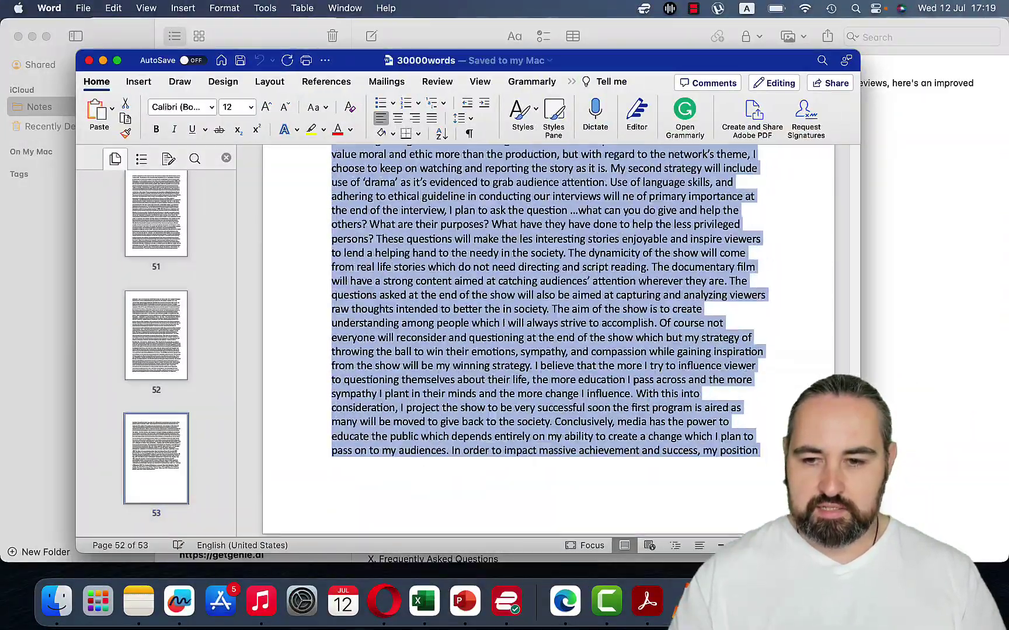
pyautogui.scroll(10, 852, 158)
pyautogui.scroll(10, 851, 157)
# - Clear the full-document selection in the 30000words document, viewing page 49 of 53
pyautogui.click(365, 222)
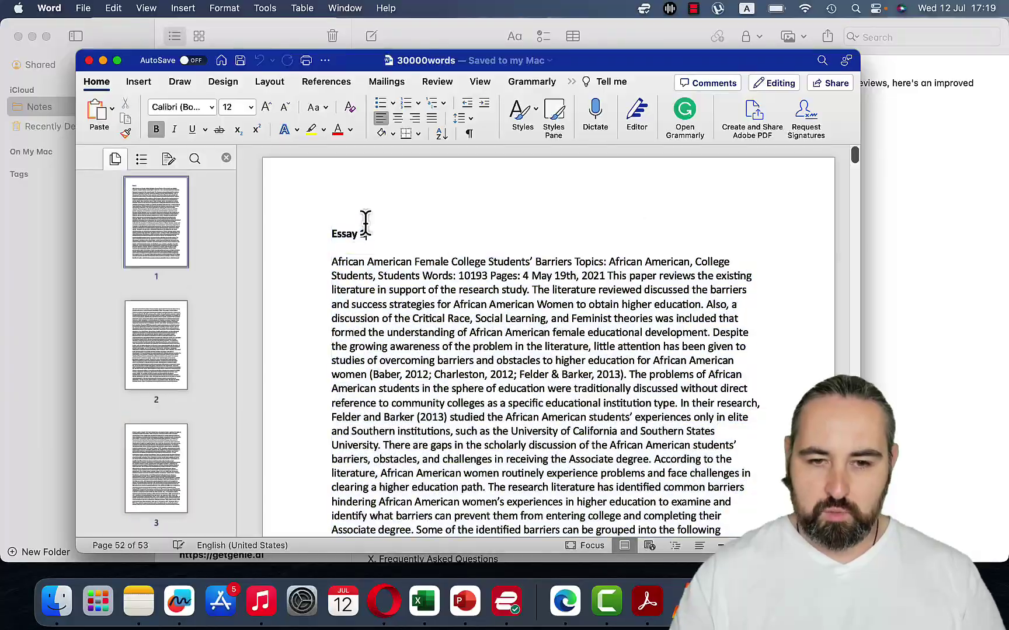
pyautogui.scroll(-5, 492, 326)
pyautogui.scroll(-5, 492, 335)
pyautogui.scroll(-10, 494, 335)
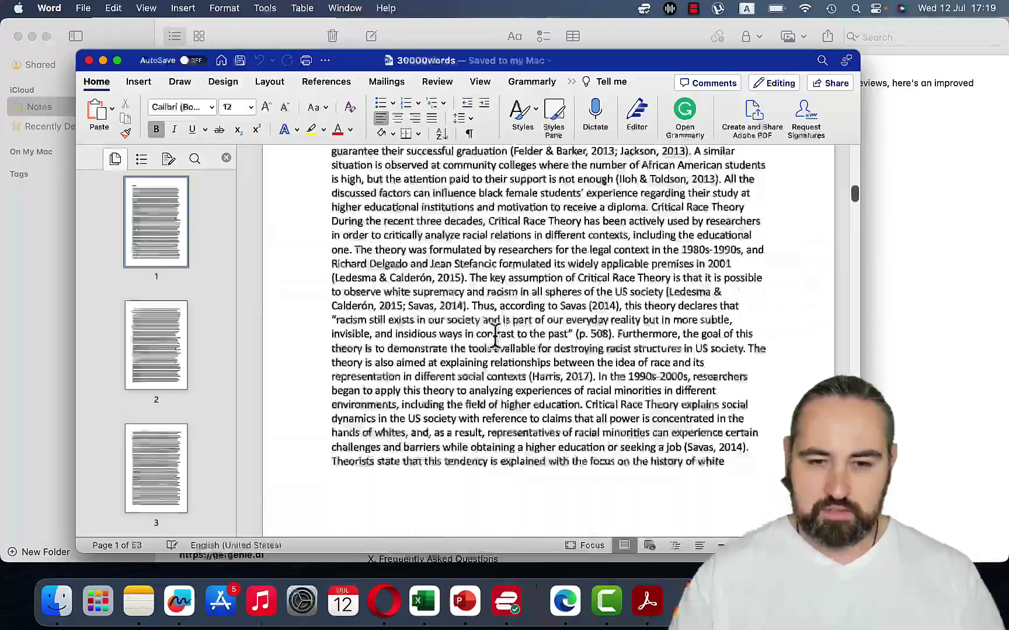
pyautogui.scroll(-10, 494, 335)
pyautogui.scroll(-10, 495, 335)
pyautogui.scroll(3, 494, 335)
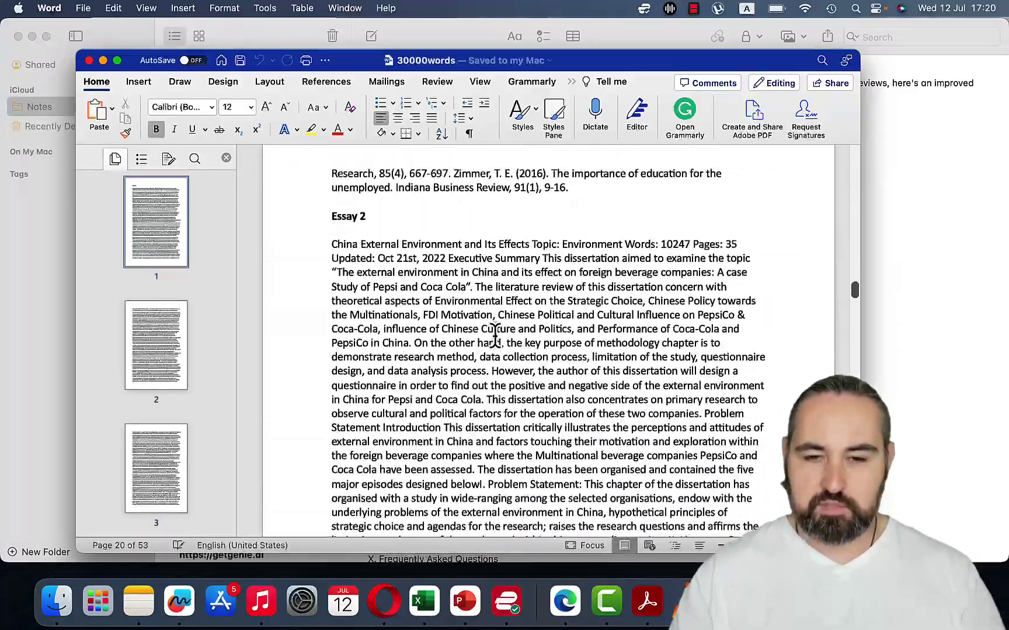
pyautogui.scroll(-4, 437, 380)
pyautogui.scroll(-5, 438, 381)
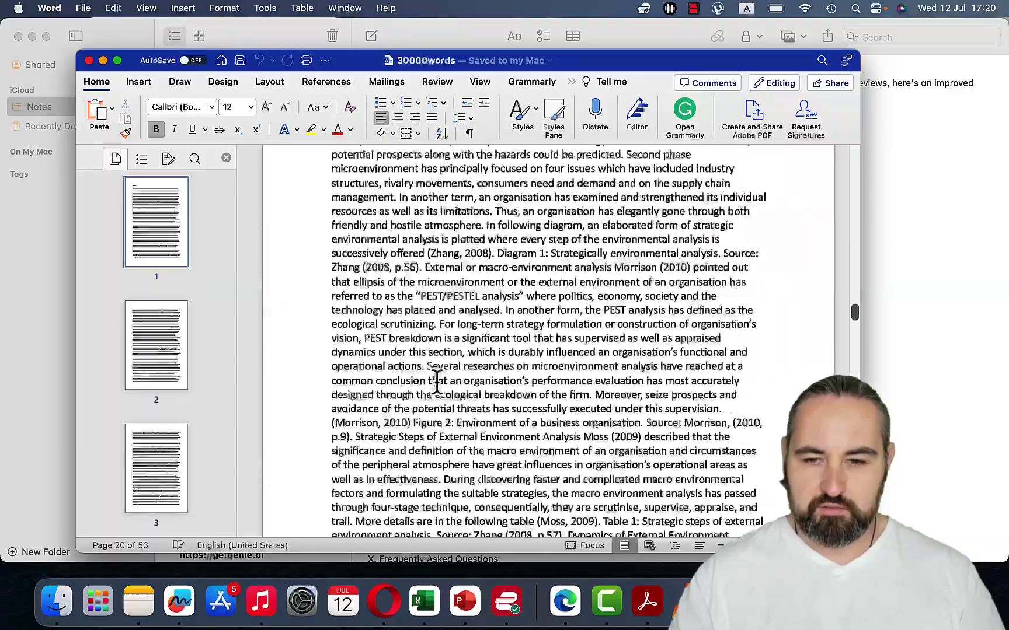
pyautogui.scroll(-5, 438, 381)
pyautogui.scroll(-5, 438, 380)
pyautogui.scroll(-5, 438, 383)
pyautogui.scroll(-5, 438, 380)
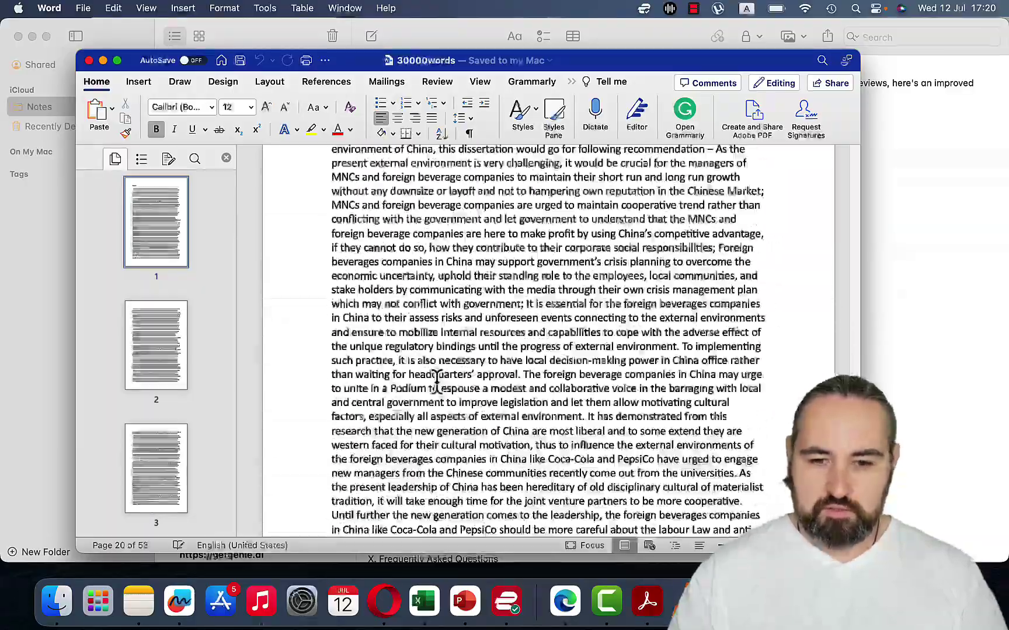
pyautogui.scroll(-5, 437, 381)
pyautogui.scroll(-5, 437, 382)
pyautogui.scroll(-5, 438, 384)
pyautogui.scroll(-5, 438, 382)
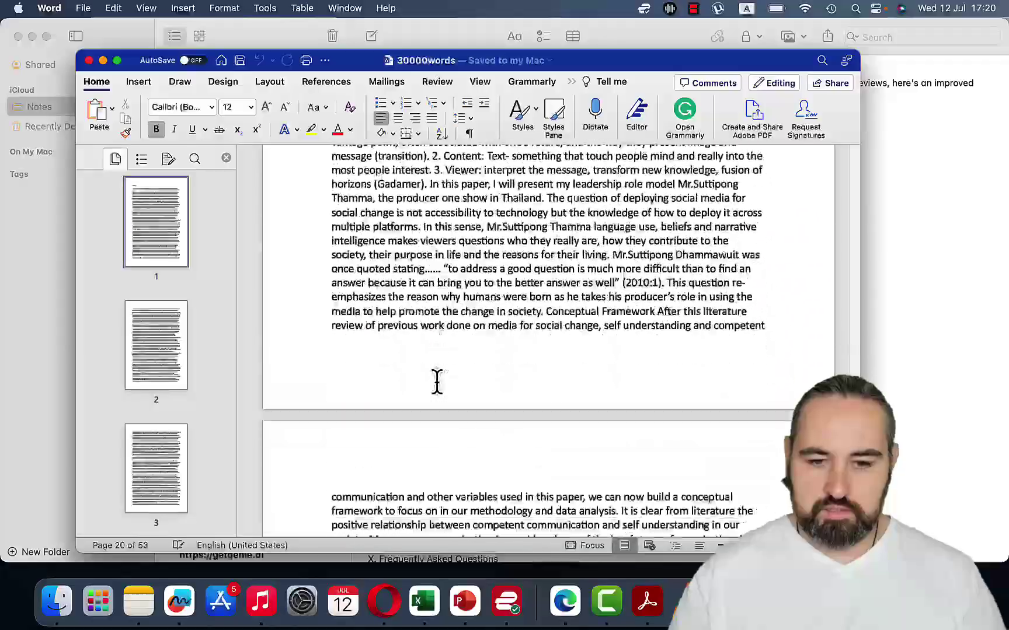
pyautogui.scroll(-5, 437, 383)
pyautogui.scroll(-5, 437, 382)
pyautogui.scroll(-5, 438, 382)
pyautogui.scroll(-5, 438, 383)
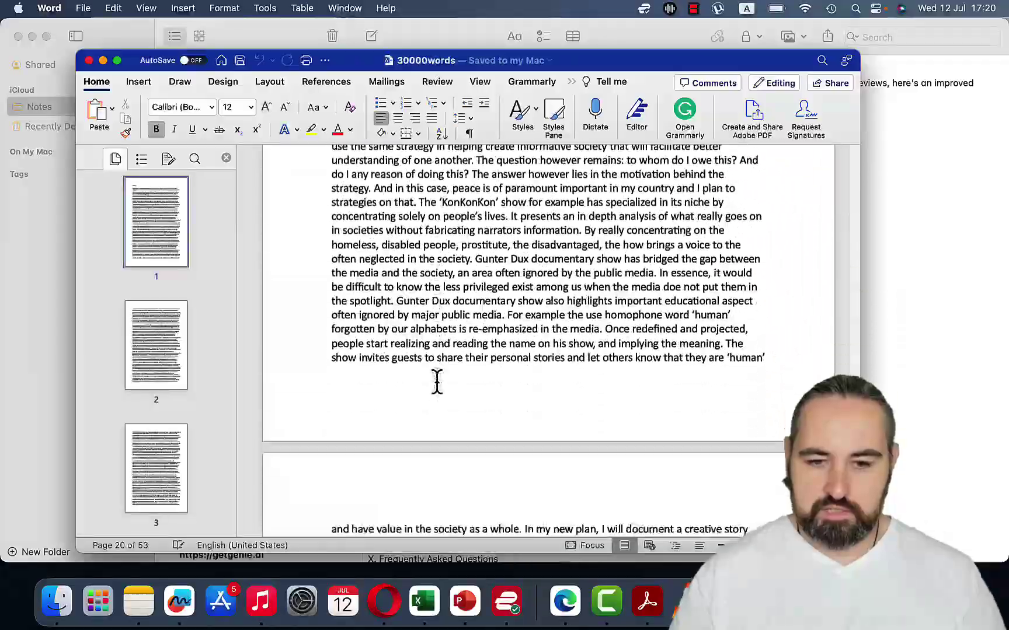
pyautogui.scroll(-5, 437, 382)
pyautogui.scroll(-5, 437, 383)
pyautogui.scroll(-5, 437, 383)
pyautogui.scroll(-5, 438, 383)
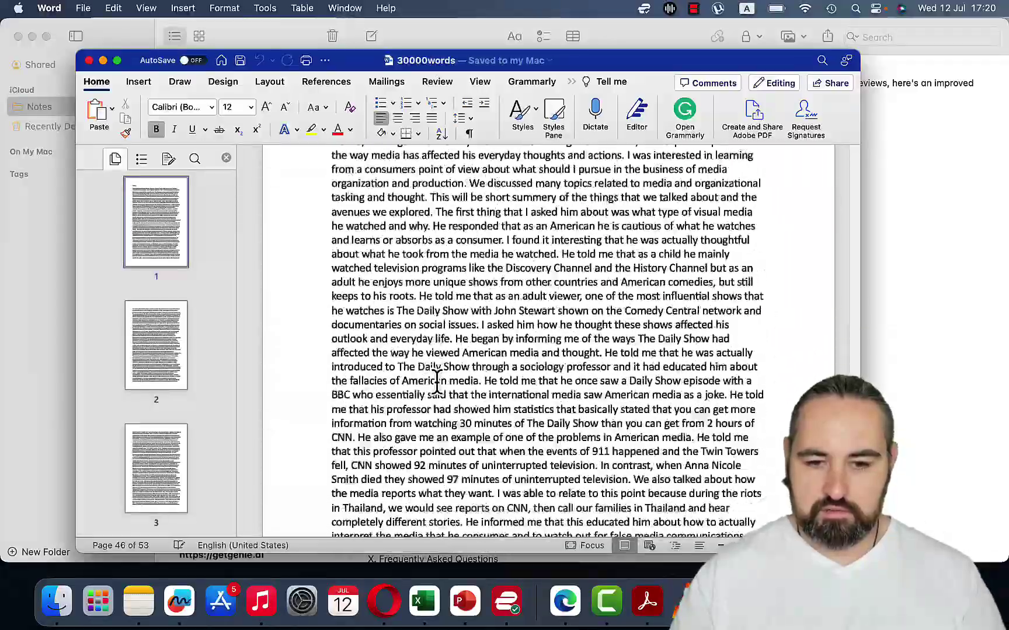
pyautogui.scroll(-5, 438, 382)
pyautogui.scroll(-5, 438, 382)
pyautogui.scroll(-5, 437, 384)
pyautogui.scroll(-5, 437, 384)
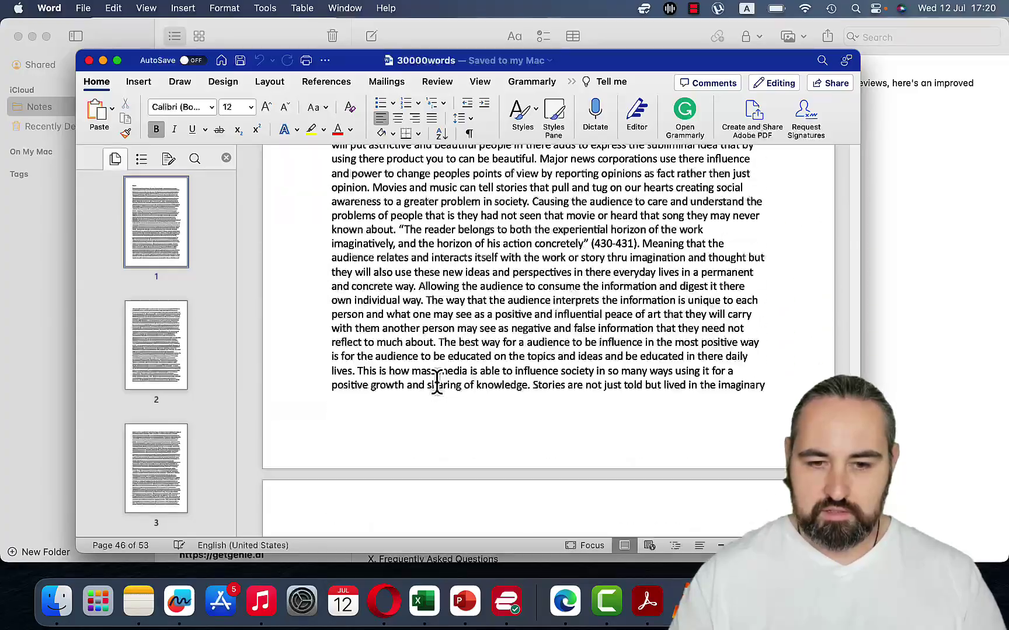
pyautogui.scroll(-5, 438, 384)
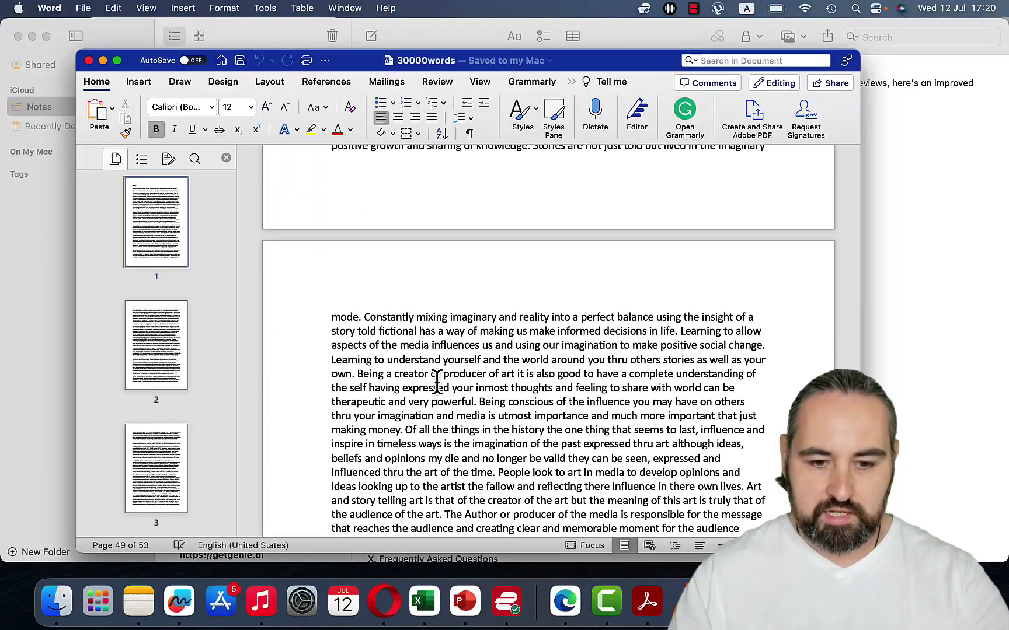
pyautogui.write('Essa')
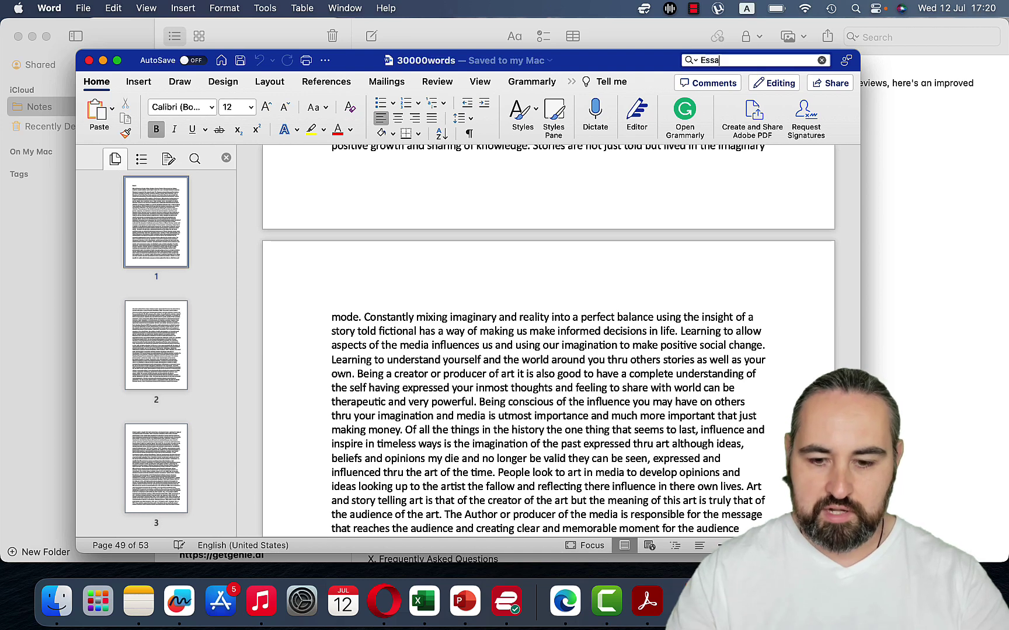
pyautogui.write('y 3')
# - Find the Essay 3 heading on page 38, select all the text, and return to the Claude chat
pyautogui.press('Return')
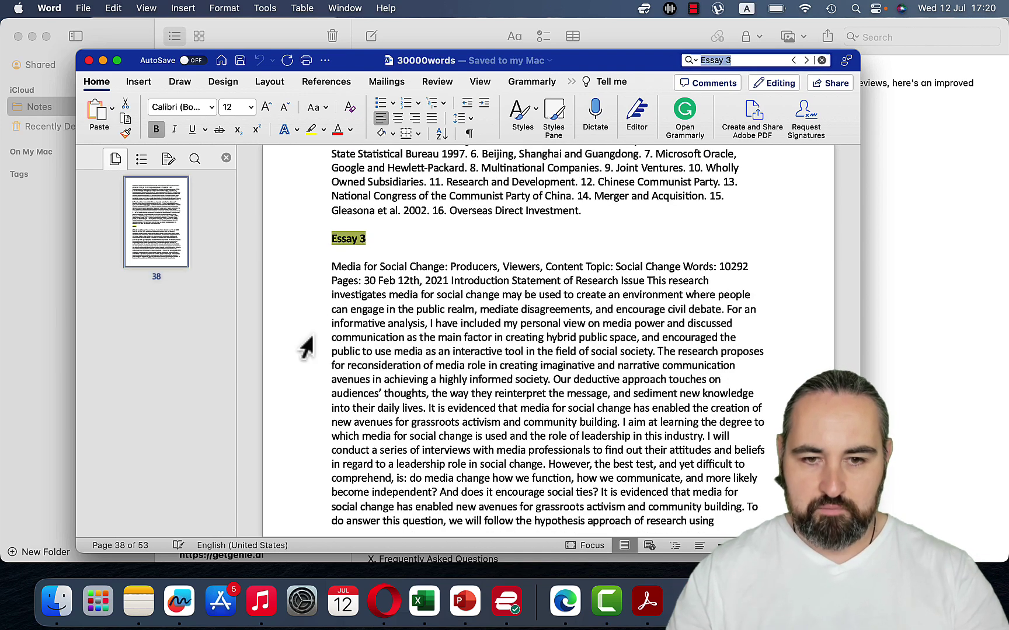
pyautogui.press('super+a')
pyautogui.click(386, 602)
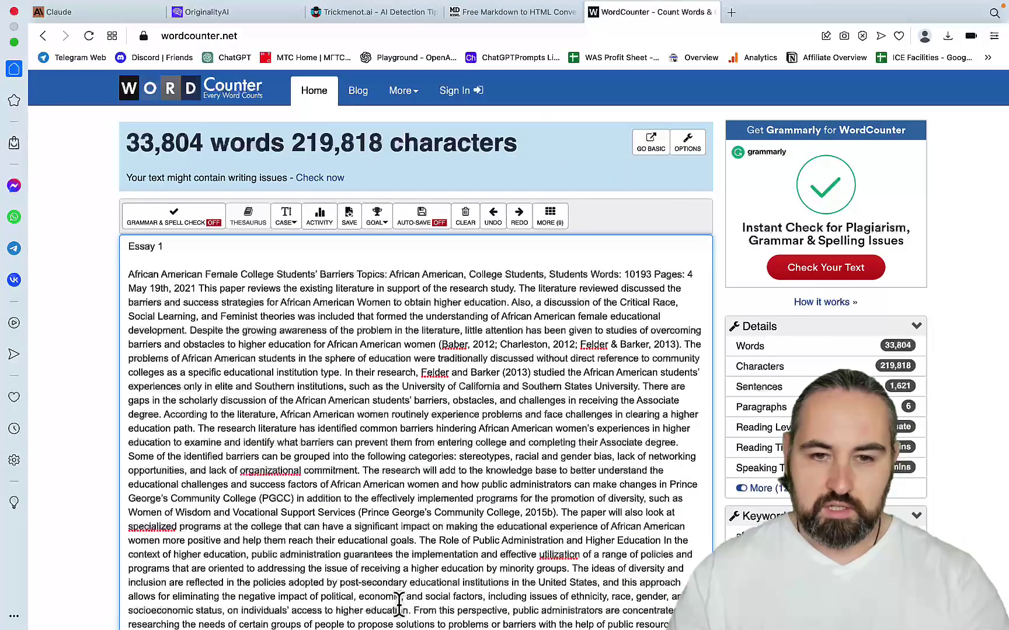
pyautogui.click(118, 14)
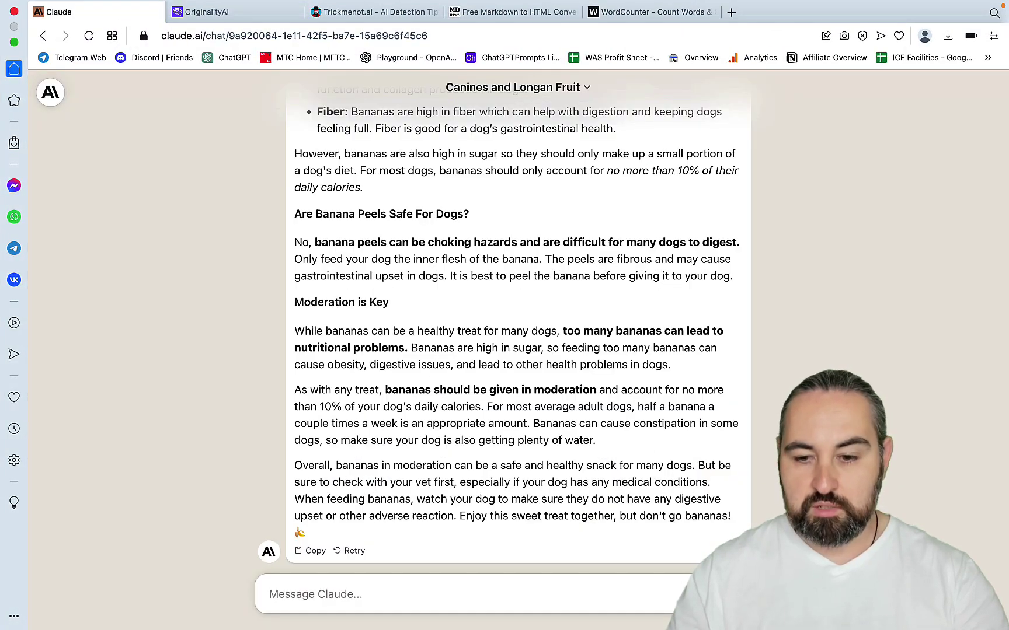
# - Attach 30000words.docx to a new Claude message and start writing the essay-titles question
pyautogui.click(709, 595)
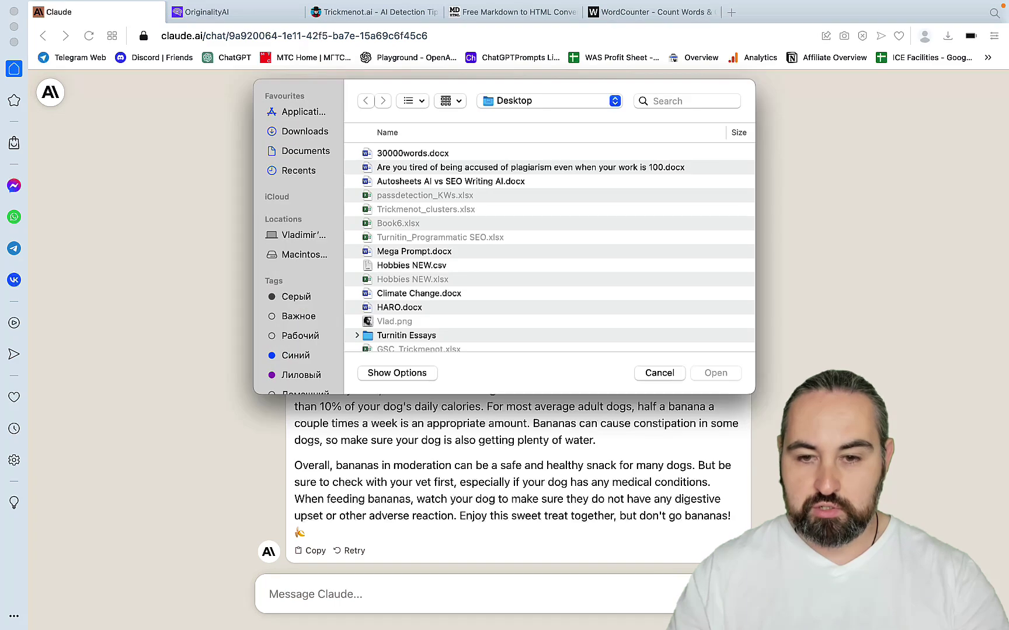
pyautogui.click(426, 154)
pyautogui.click(717, 375)
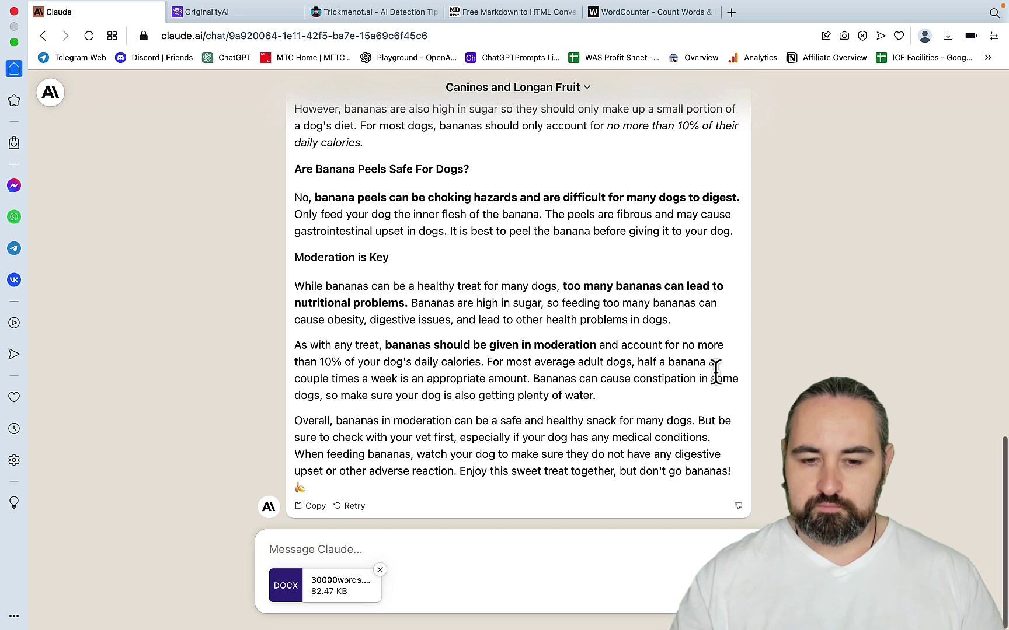
pyautogui.click(432, 542)
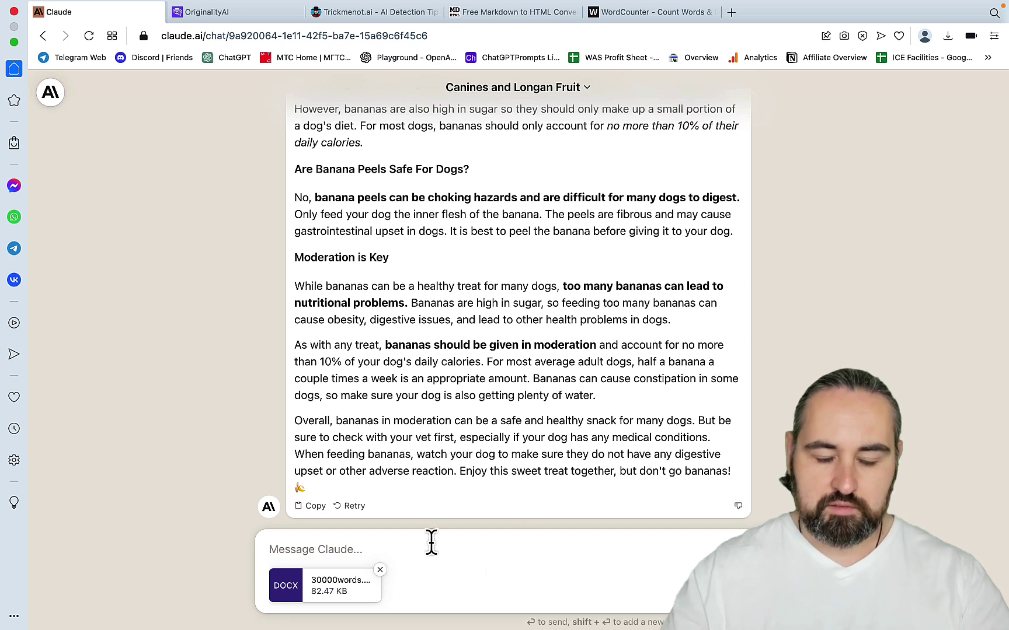
pyautogui.write('wha')
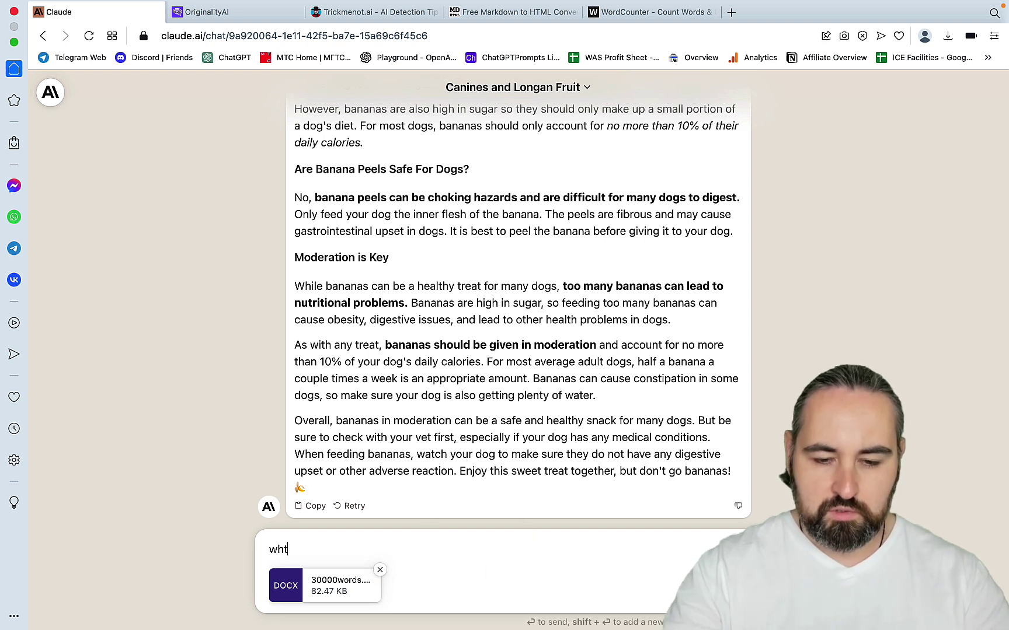
pyautogui.write('t are the tiles ')
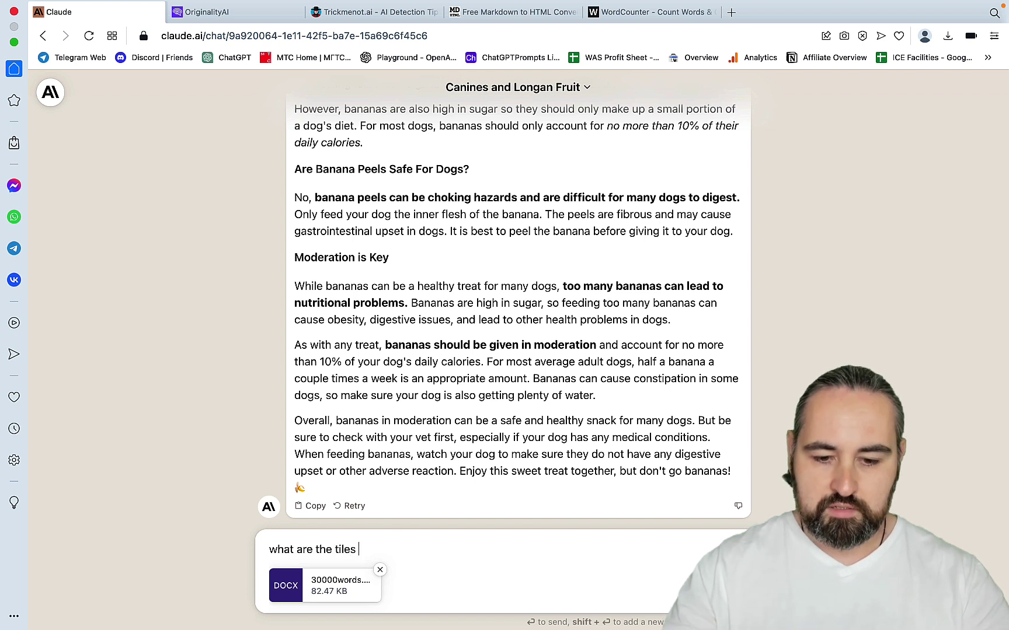
pyautogui.press('BackSpace')
pyautogui.press('BackSpace')
pyautogui.press('BackSpace')
pyautogui.press('BackSpace')
pyautogui.write('tles of the 3 ')
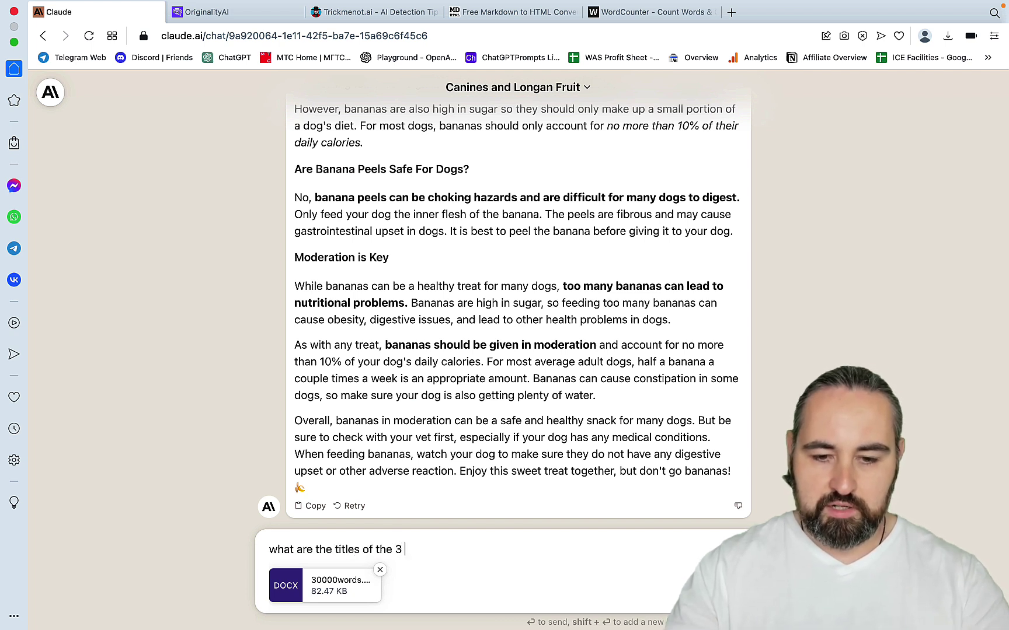
pyautogui.write('Essays')
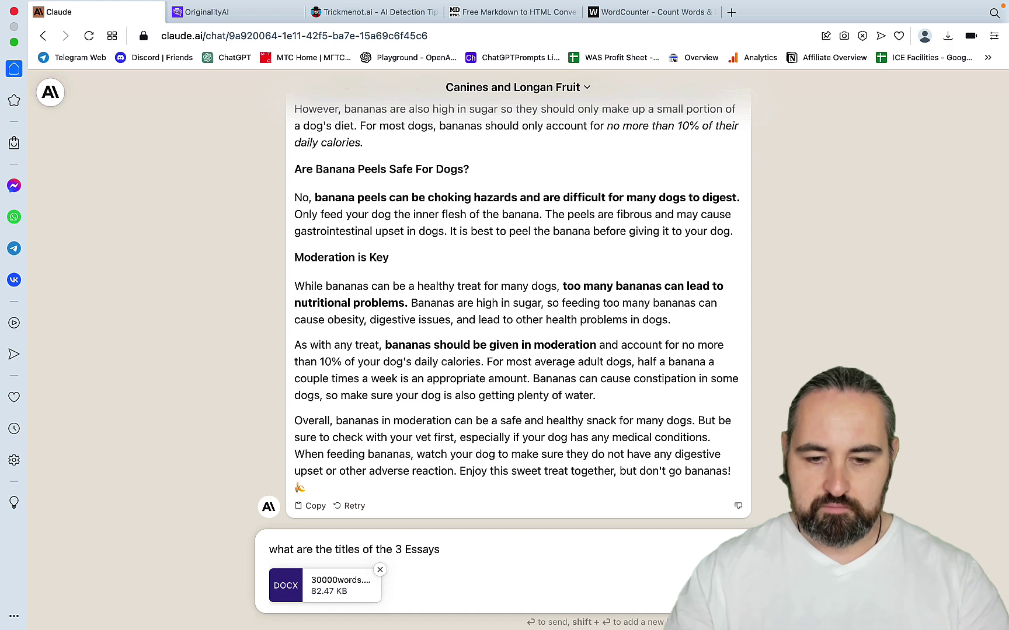
# - Send the essay-titles question with 30000words.docx attached and get Claude's reply
pyautogui.press('Return')
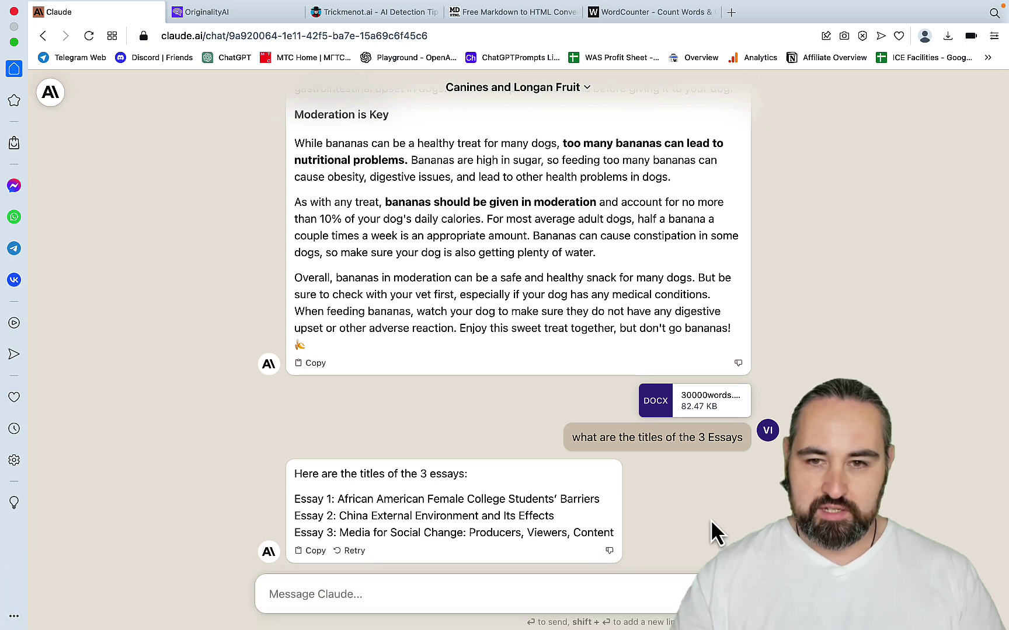
# - Find the Essay 1 heading in Word and compare it with Claude's answer
pyautogui.click(728, 603)
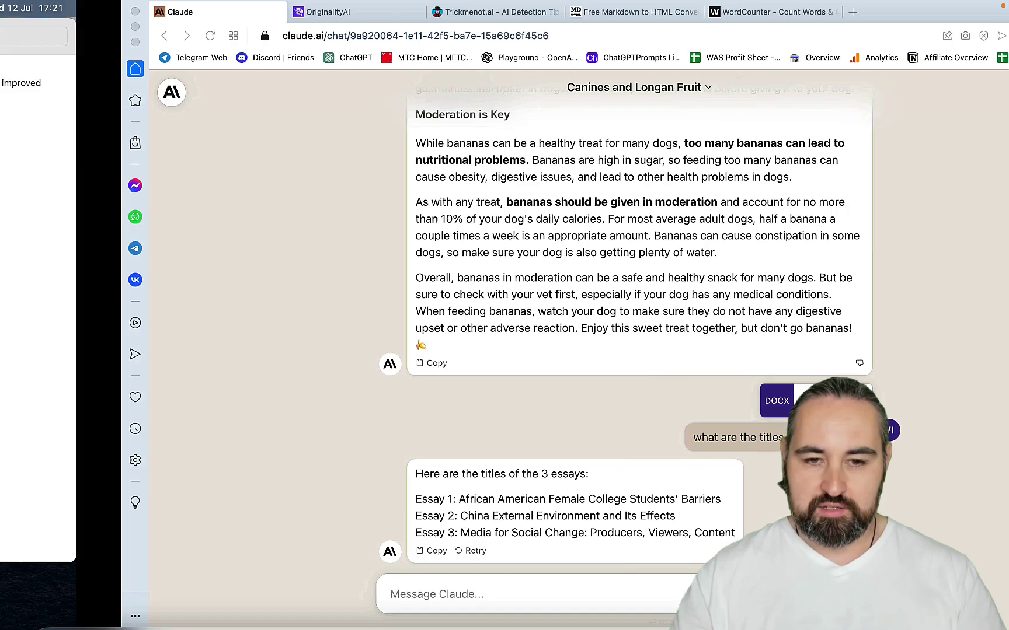
pyautogui.click(738, 60)
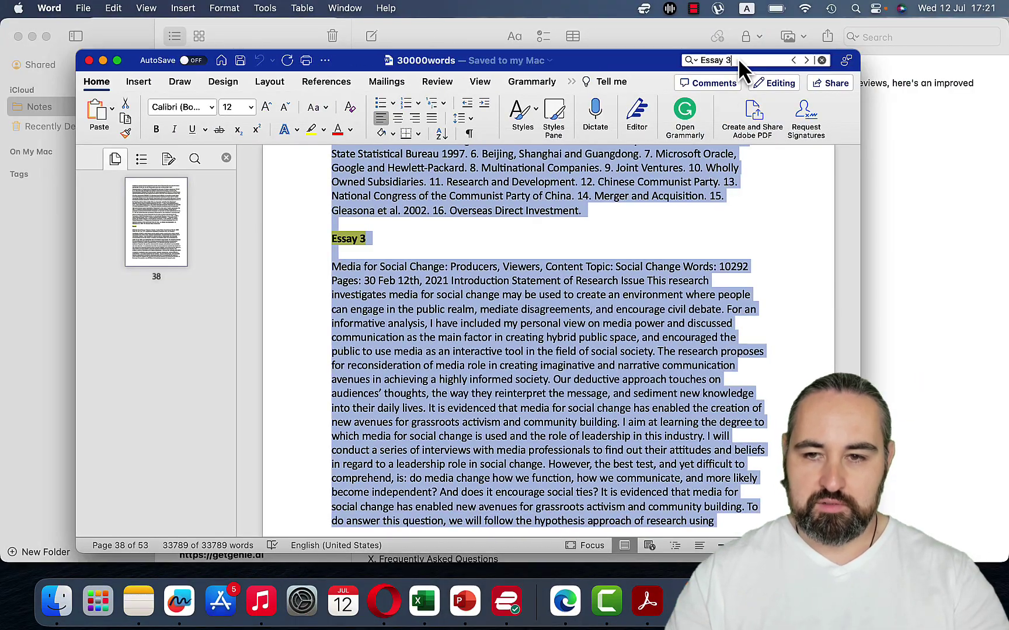
pyautogui.press('BackSpace')
pyautogui.write('1')
pyautogui.press('Return')
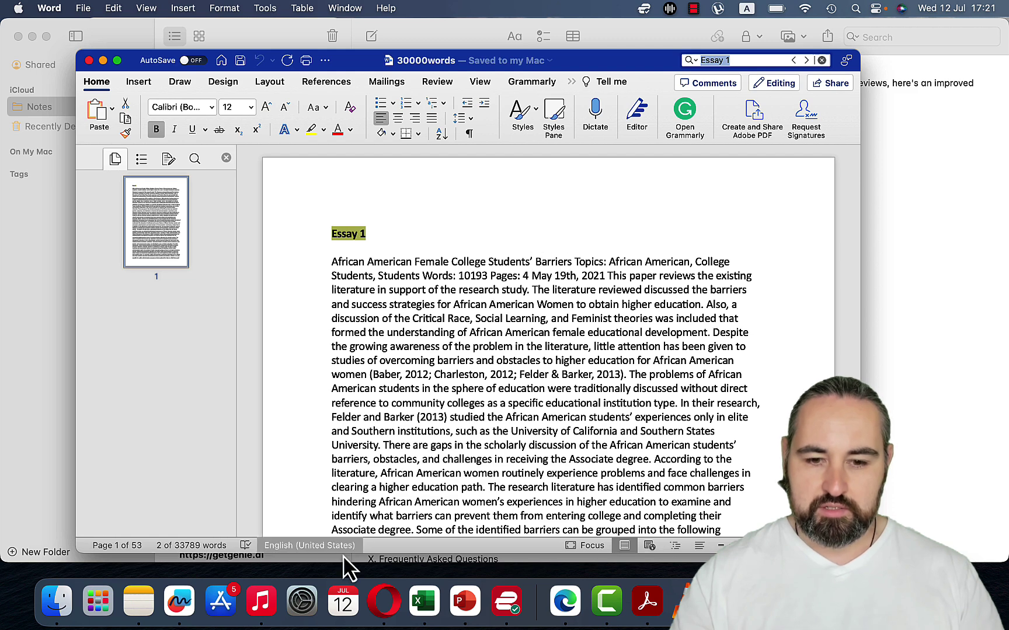
pyautogui.click(386, 604)
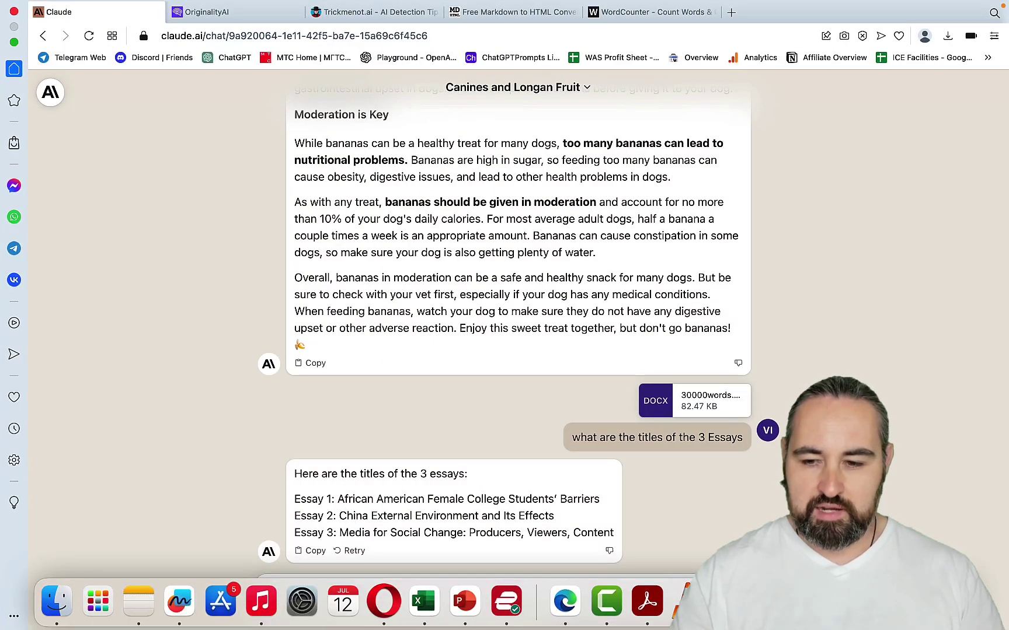
# - Find the Essay 2 heading in Word, fixing the search spacing, and compare it with Claude
pyautogui.click(705, 603)
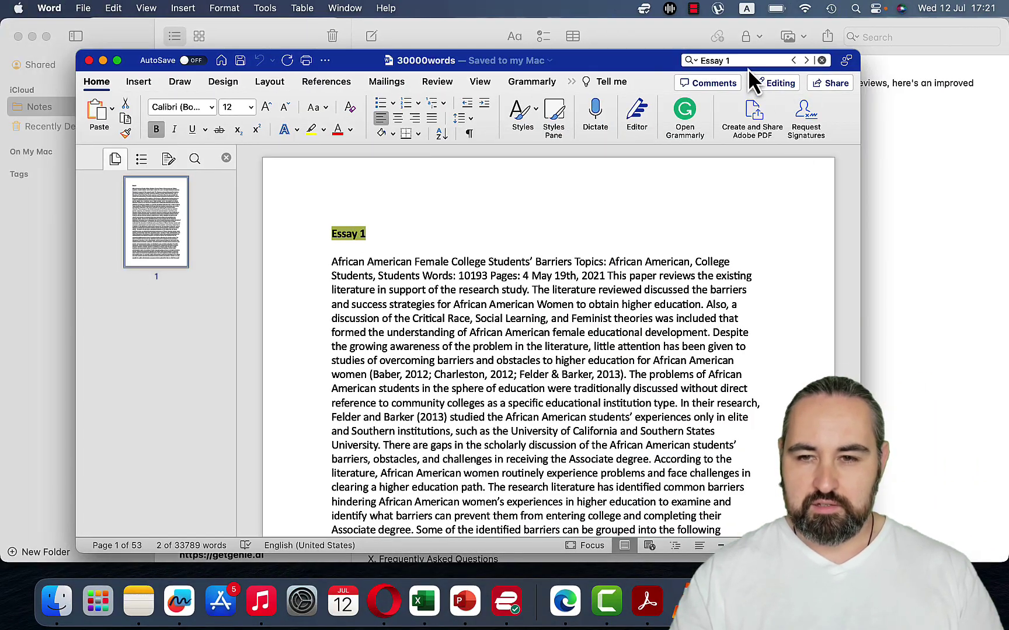
pyautogui.click(747, 63)
pyautogui.press('BackSpace')
pyautogui.press('BackSpace')
pyautogui.write('2')
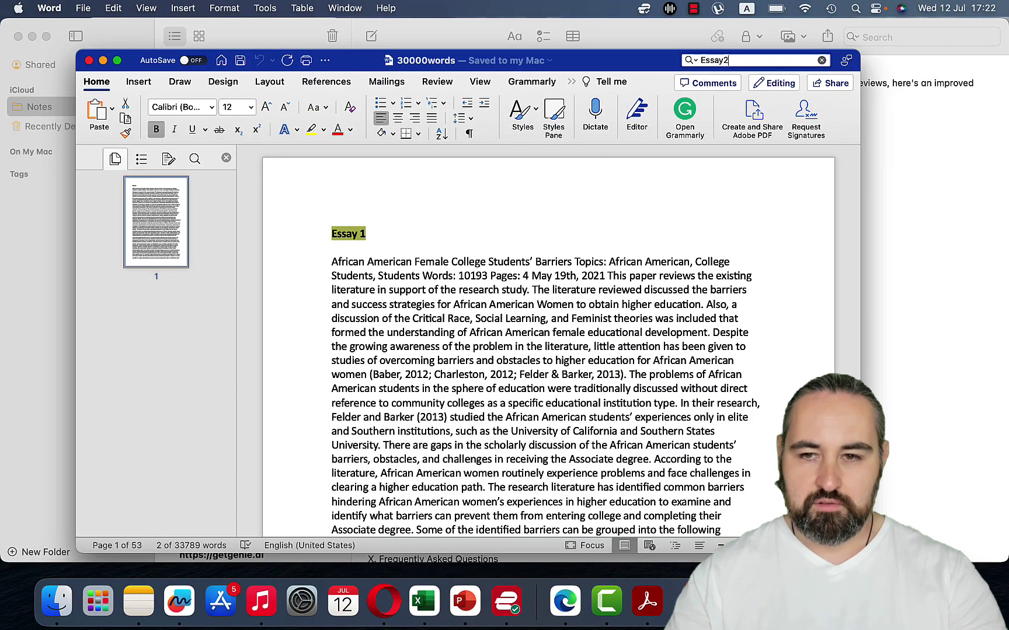
pyautogui.press('super+a')
pyautogui.press('Right')
pyautogui.press('Left')
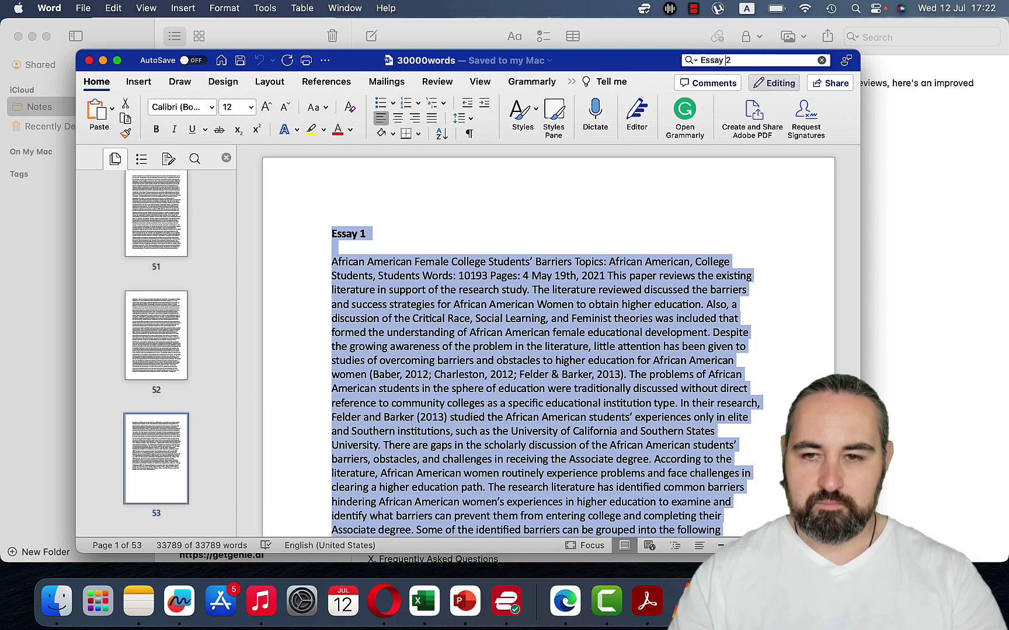
pyautogui.press('Return')
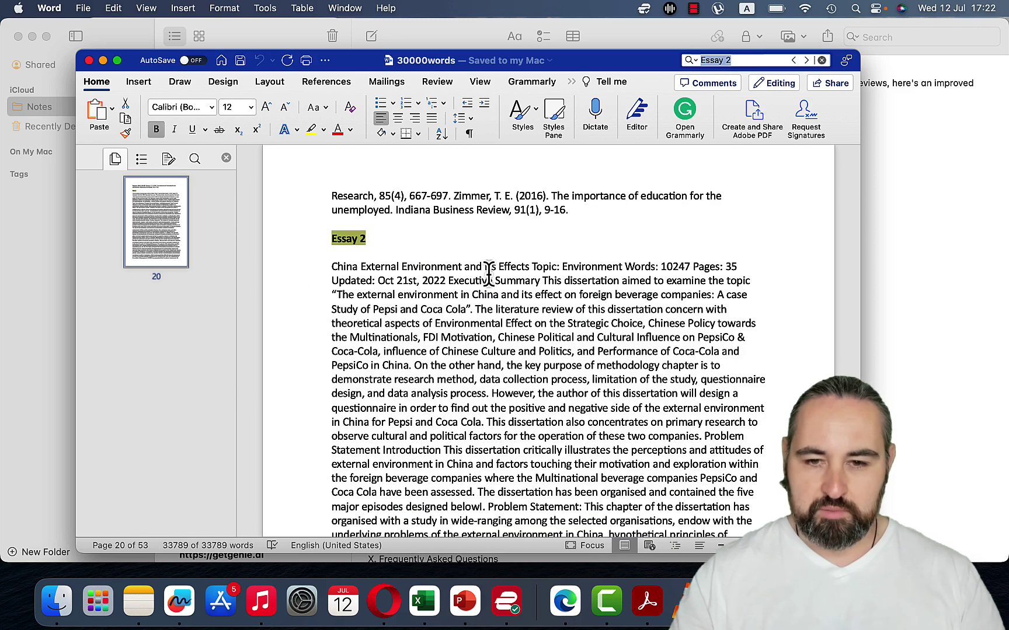
pyautogui.click(386, 603)
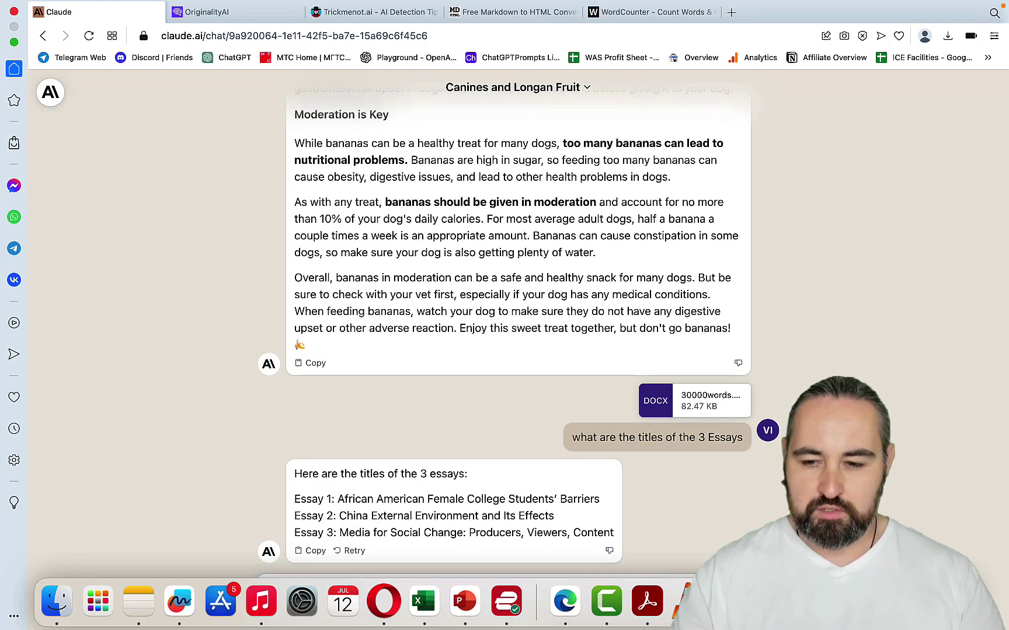
# - Find the Essay 3 heading in Word and confirm it matches Claude's 'Media for Social Change'
pyautogui.press('super+Tab')
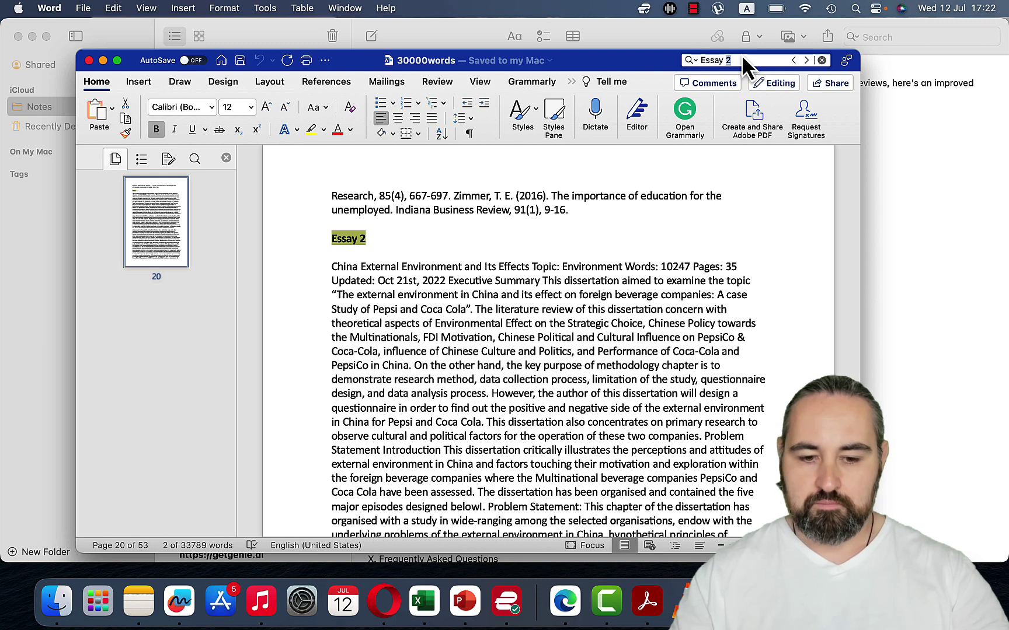
pyautogui.press('BackSpace')
pyautogui.press('BackSpace')
pyautogui.write('3')
pyautogui.click(610, 196)
pyautogui.press('super+a')
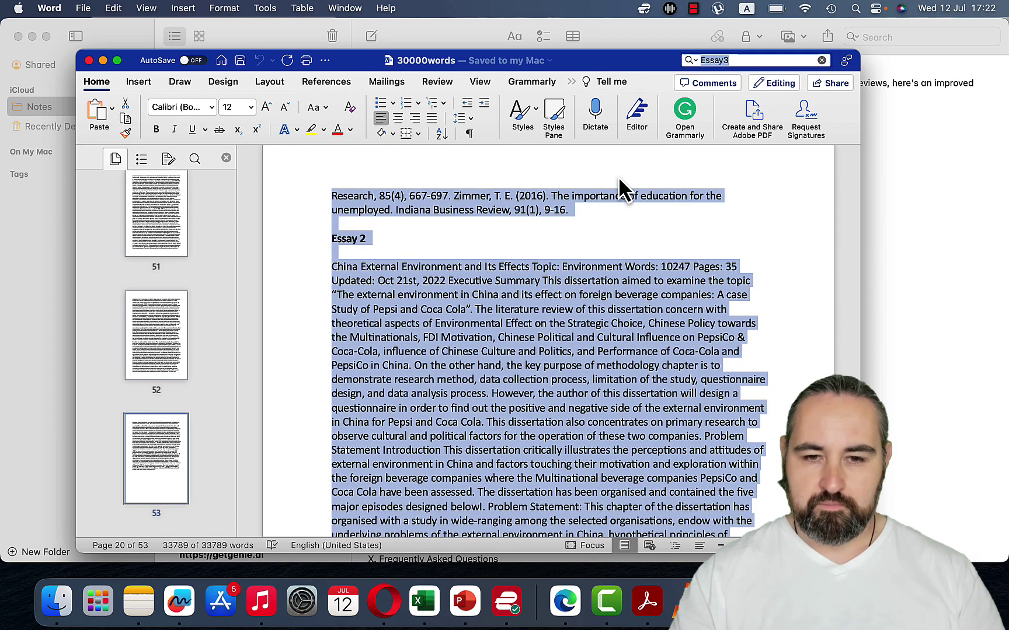
pyautogui.scroll(20, 618, 189)
pyautogui.click(405, 193)
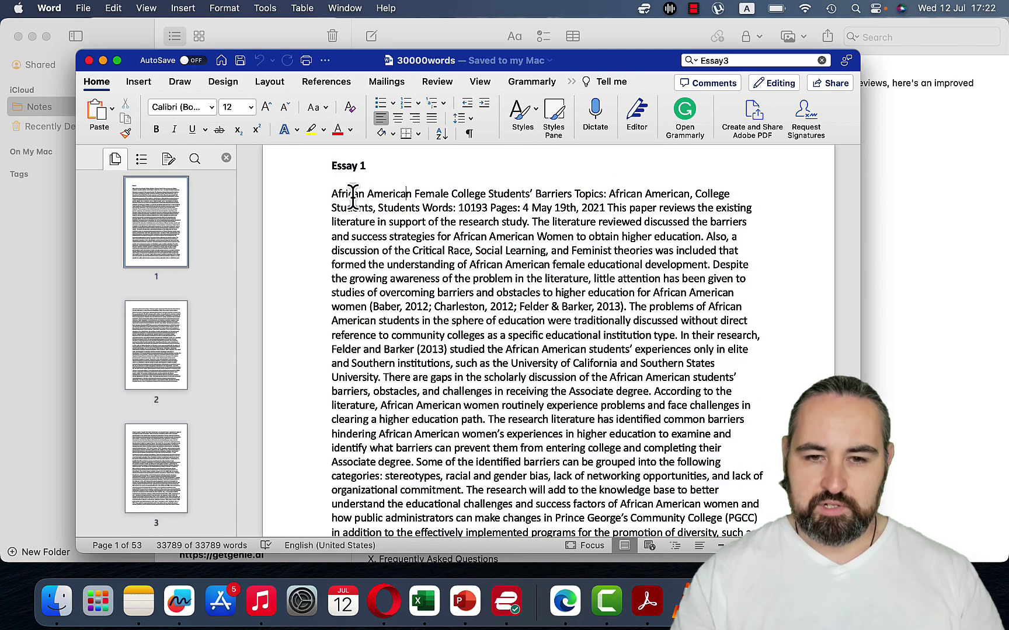
pyautogui.click(724, 63)
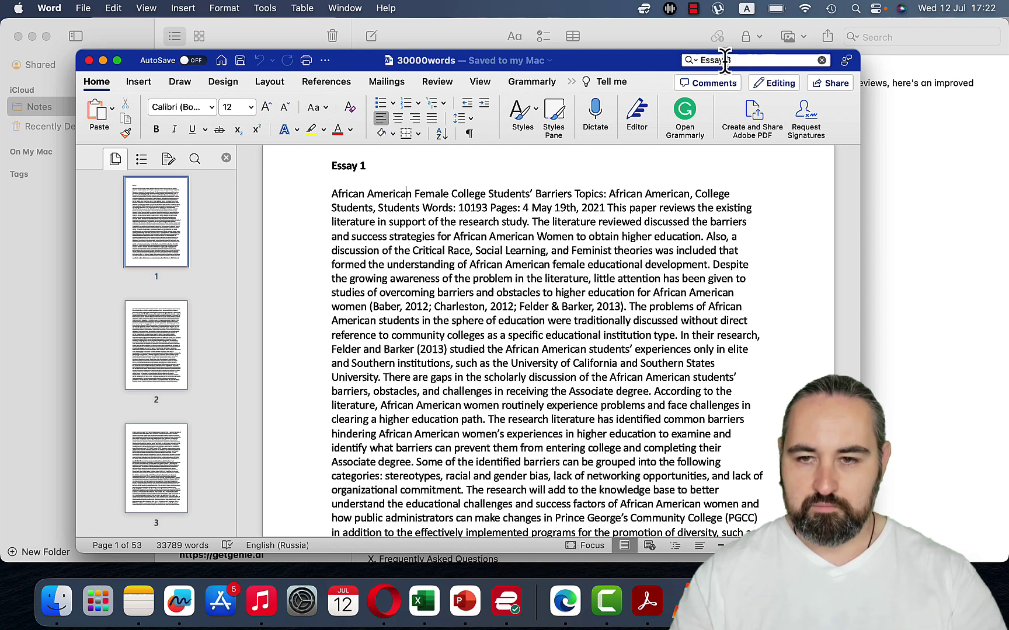
pyautogui.press('Return')
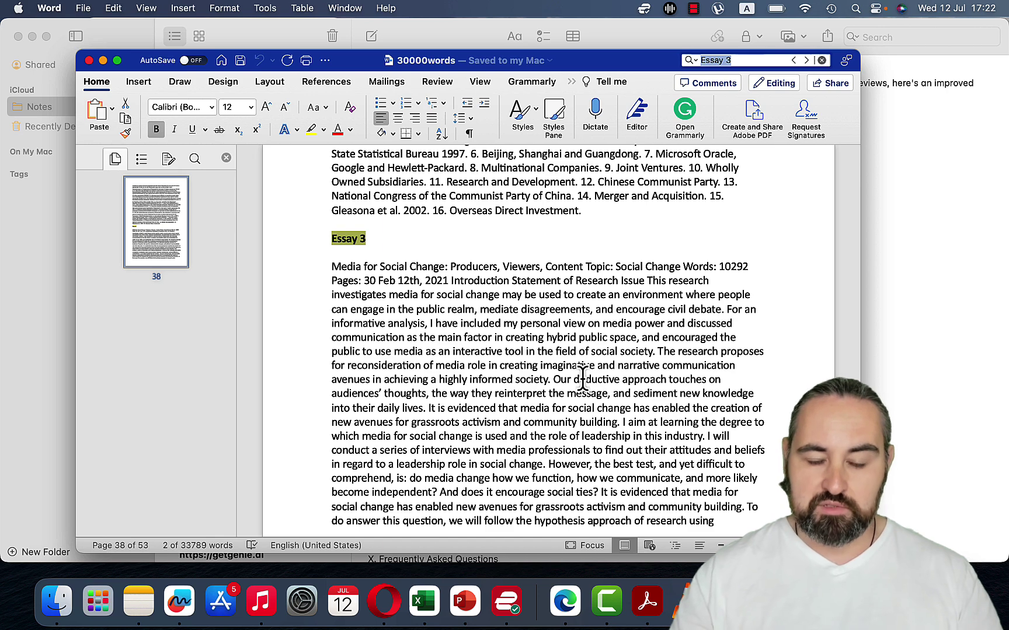
pyautogui.click(395, 618)
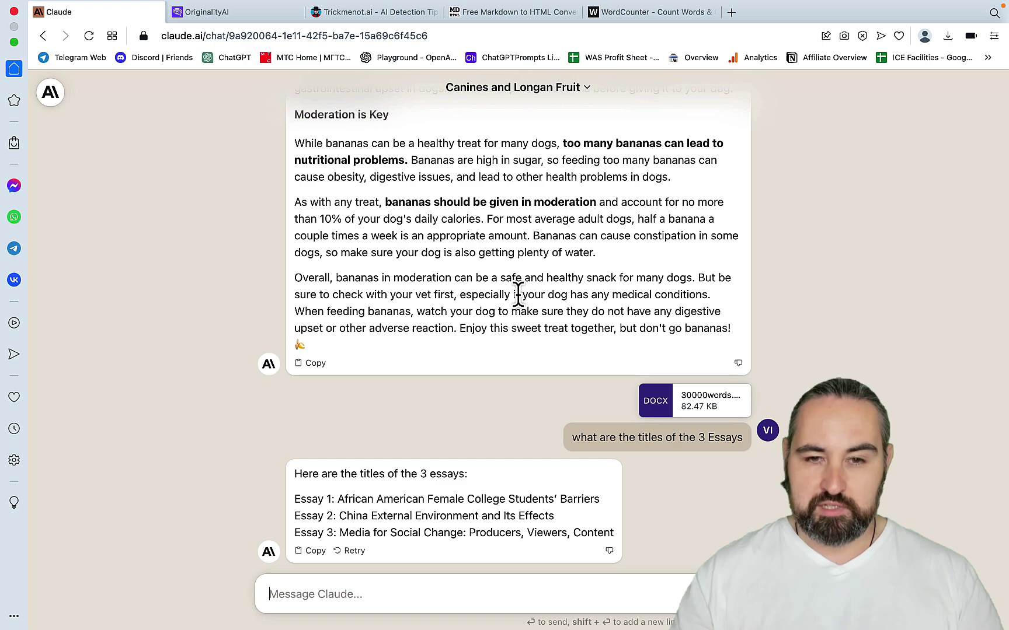
pyautogui.scroll(5, 519, 295)
pyautogui.scroll(10, 518, 295)
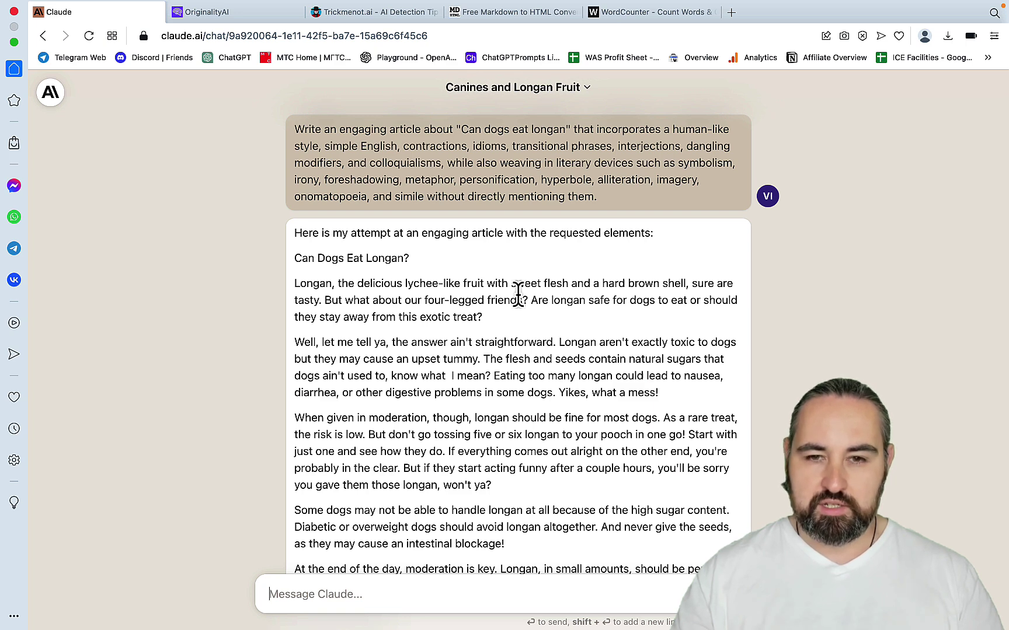
pyautogui.scroll(-10, 518, 295)
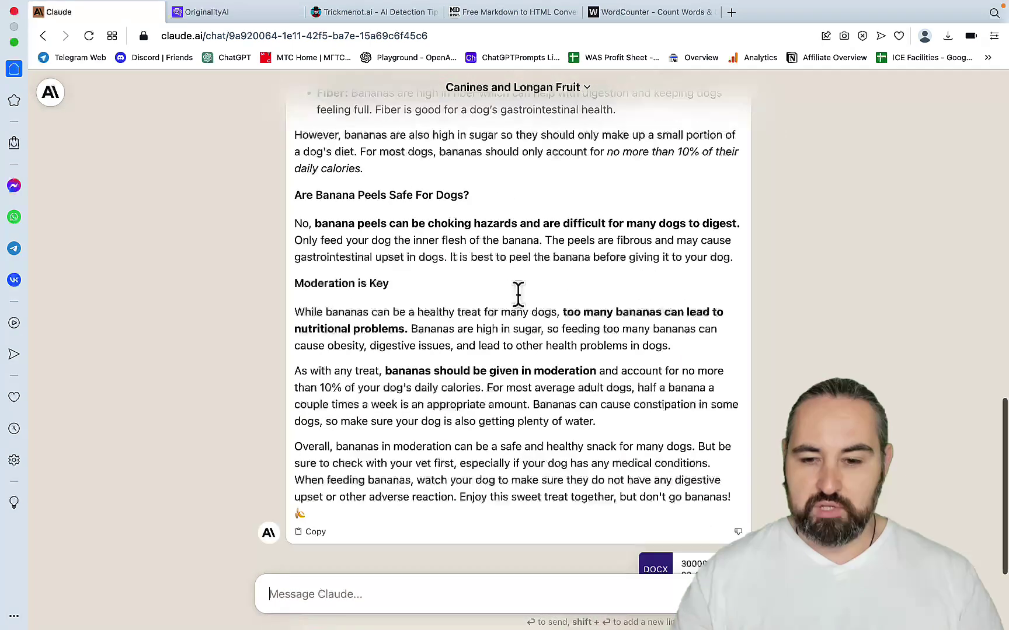
pyautogui.scroll(-2, 518, 295)
pyautogui.scroll(-3, 599, 446)
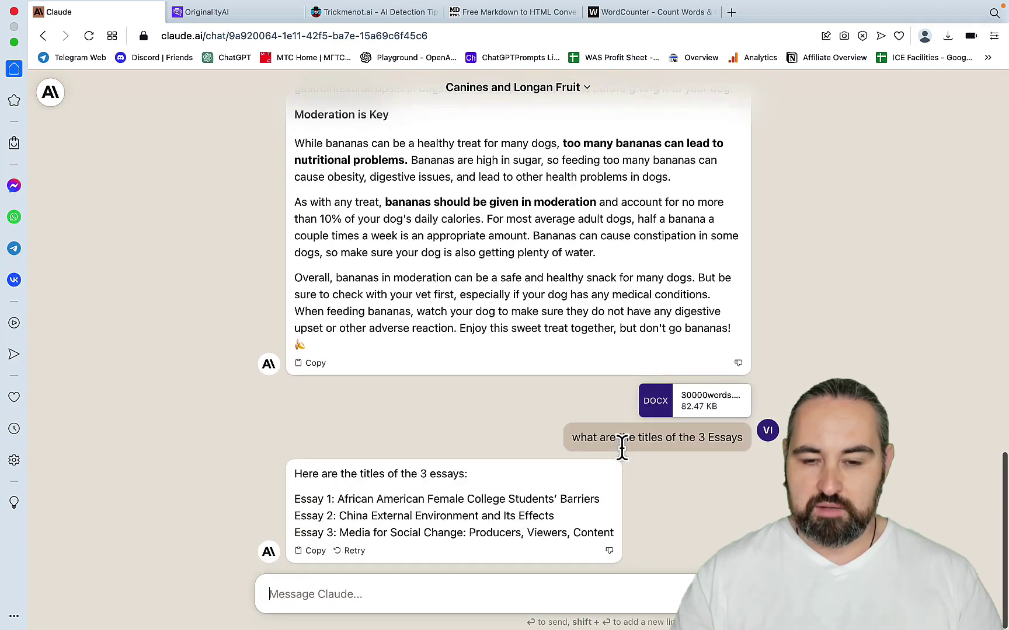